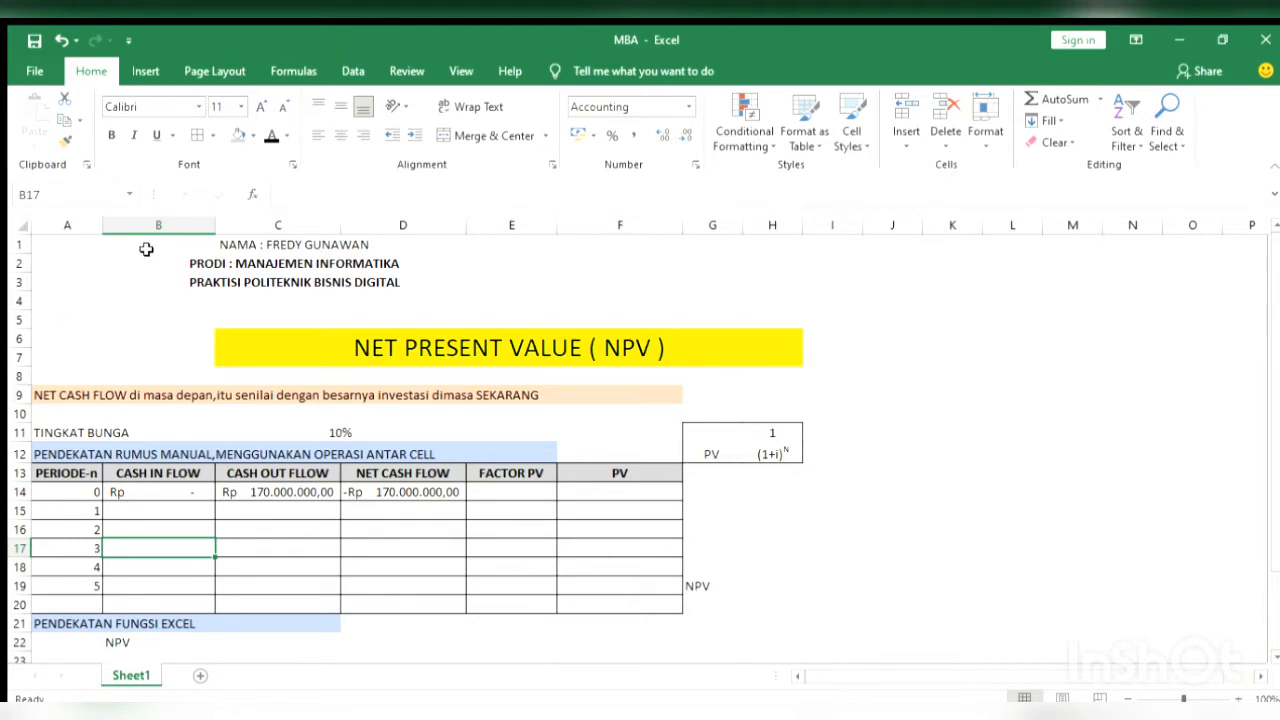
Examine the sheet's header rows, the NPV table's column headings and the period 0 net cash flow
{"action": "left_click_drag", "start_coordinate": [157, 241], "coordinate": [250, 284]}
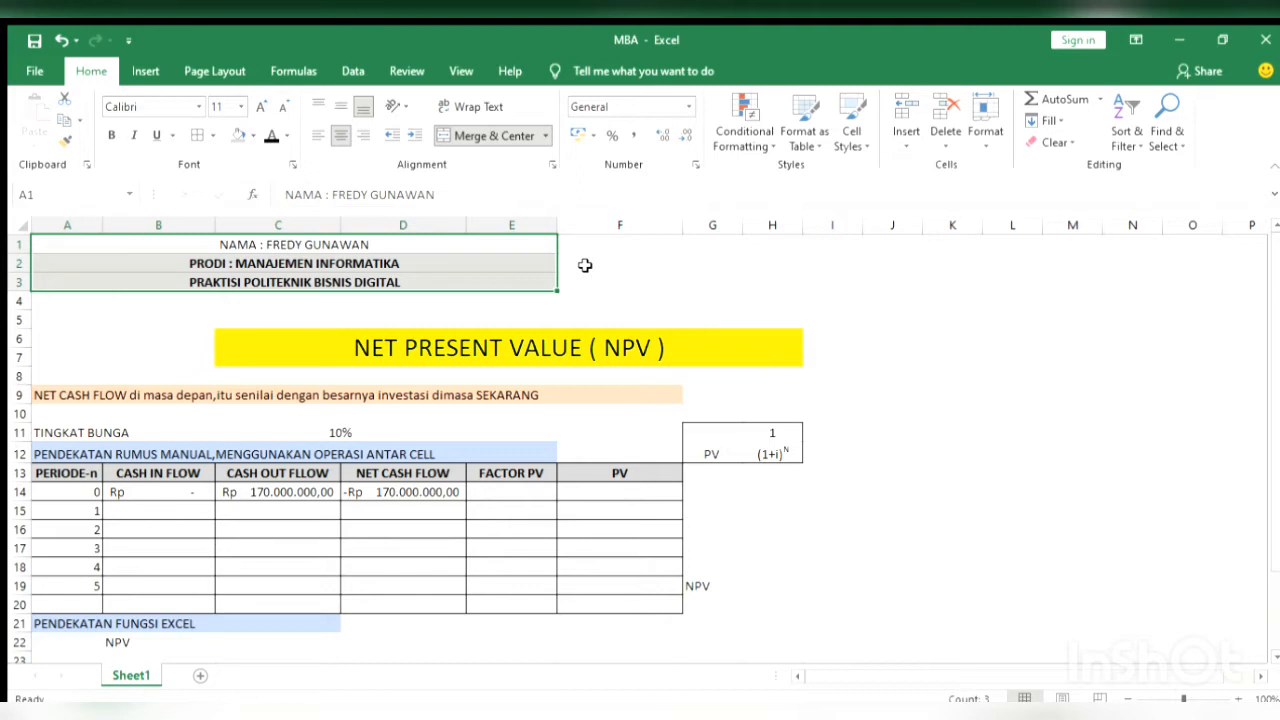
{"action": "key", "text": "Down"}
{"action": "key", "text": "Down"}
{"action": "key", "text": "Down"}
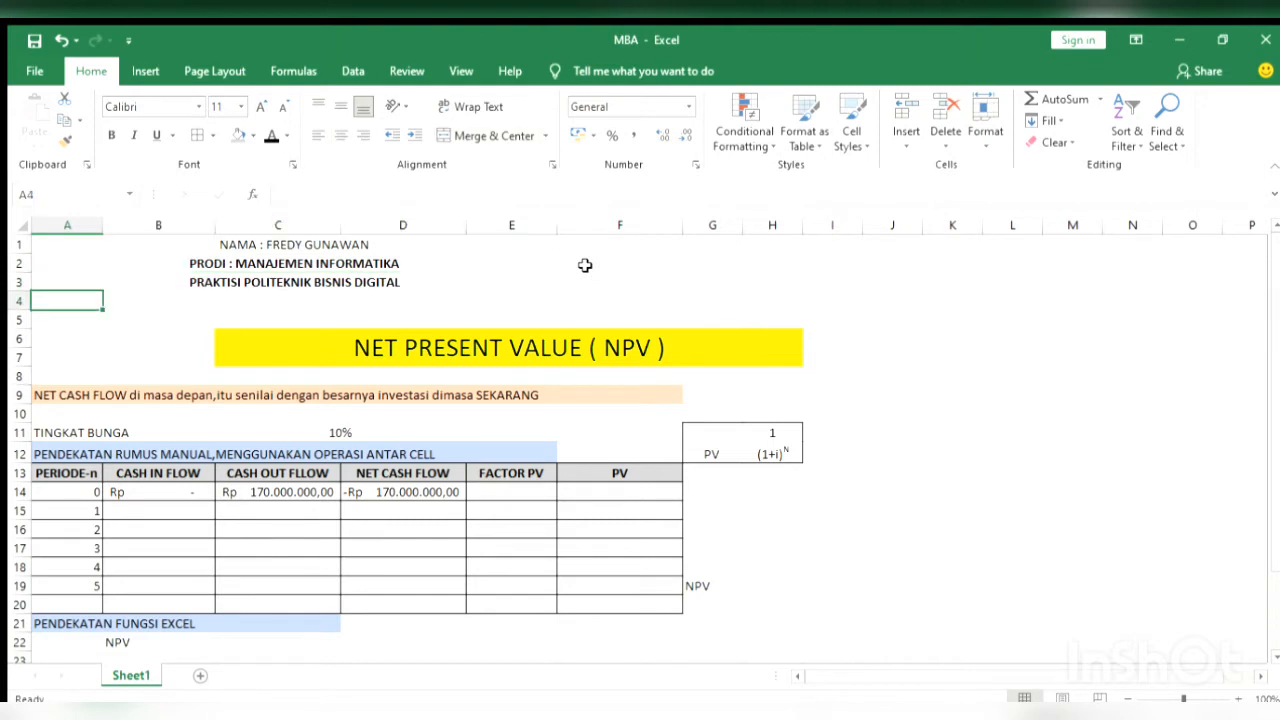
{"action": "key", "text": "Down"}
{"action": "key", "text": "Down"}
{"action": "key", "text": "Down"}
{"action": "key", "text": "Right"}
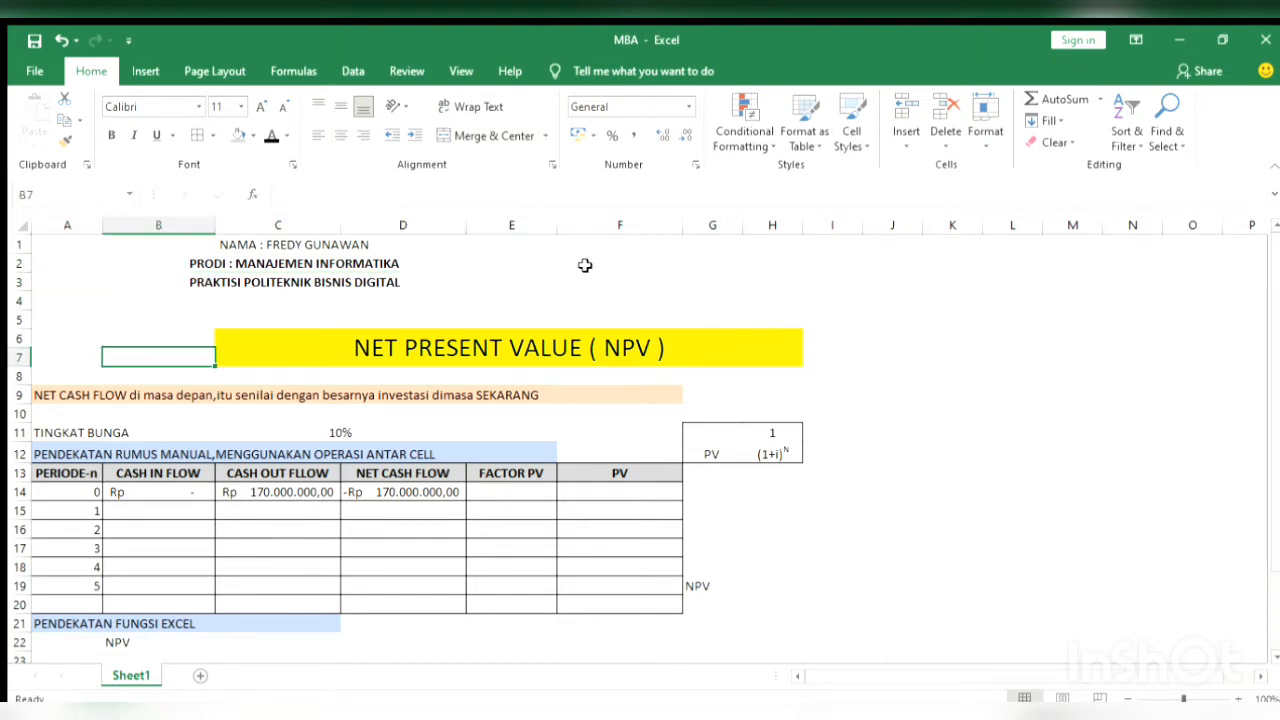
{"action": "key", "text": "Down"}
{"action": "key", "text": "Down"}
{"action": "key", "text": "Down"}
{"action": "key", "text": "Down"}
{"action": "key", "text": "Down"}
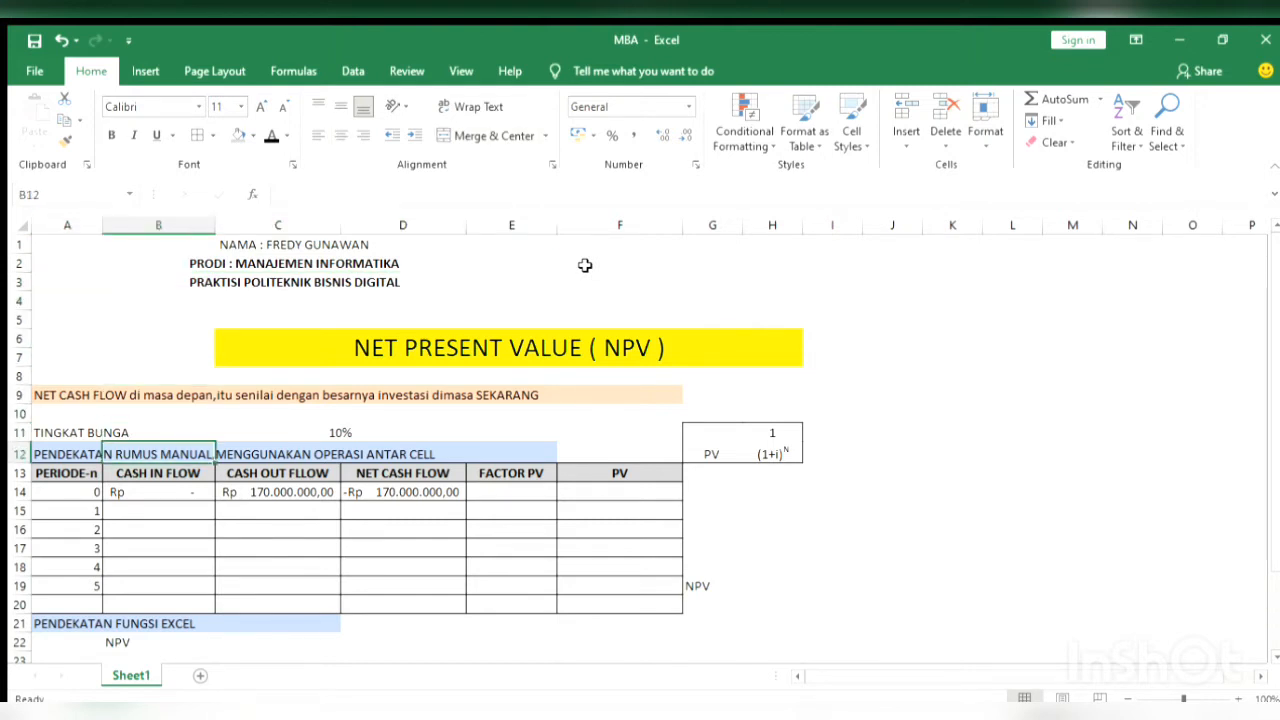
{"action": "key", "text": "Down"}
{"action": "key", "text": "Right"}
{"action": "key", "text": "Up"}
{"action": "key", "text": "Right"}
{"action": "key", "text": "Down"}
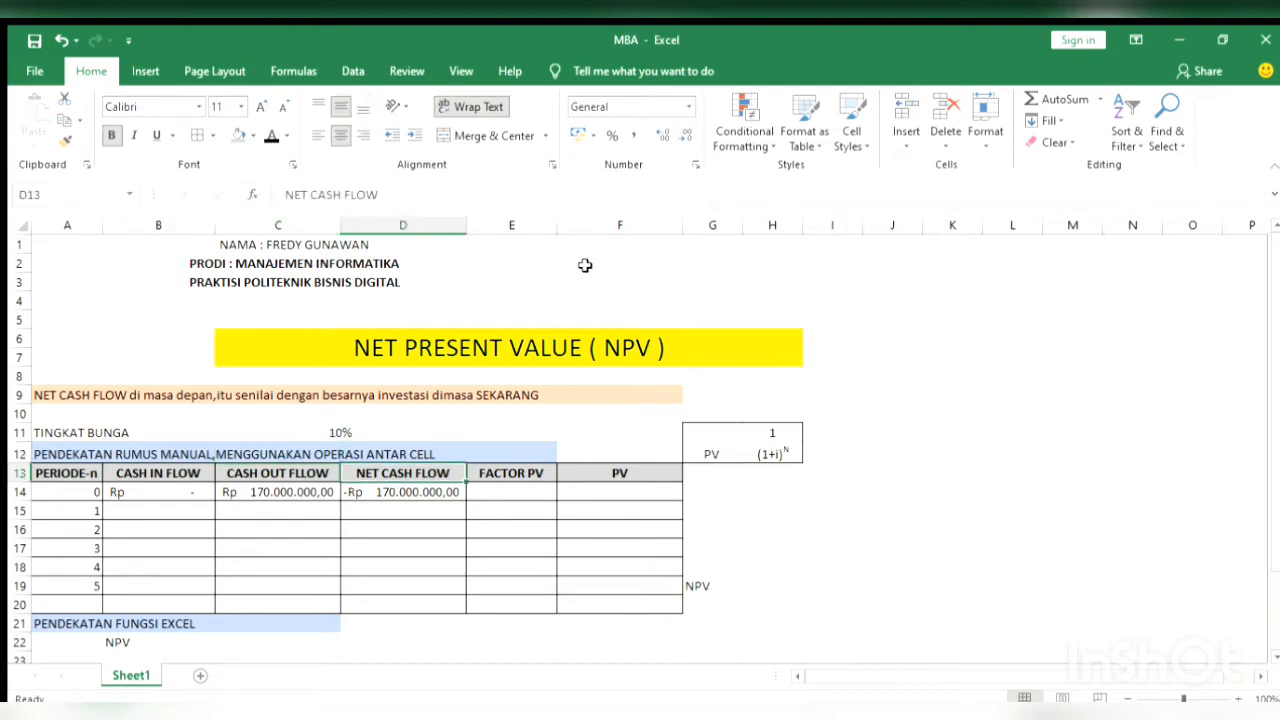
{"action": "key", "text": "Down"}
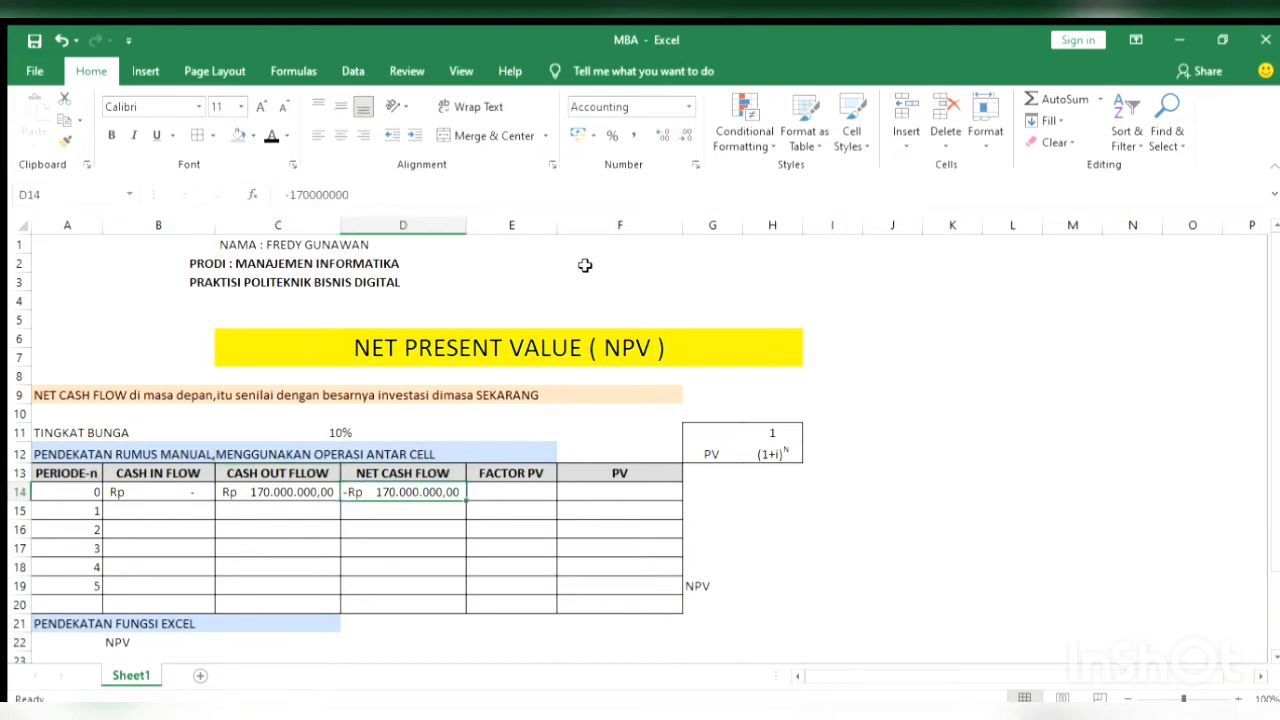
Enter cash inflows of 50000000 for period 1 in B15 and 45000000 for period 2 in B16
{"action": "key", "text": "Down"}
{"action": "key", "text": "Down"}
{"action": "key", "text": "Left"}
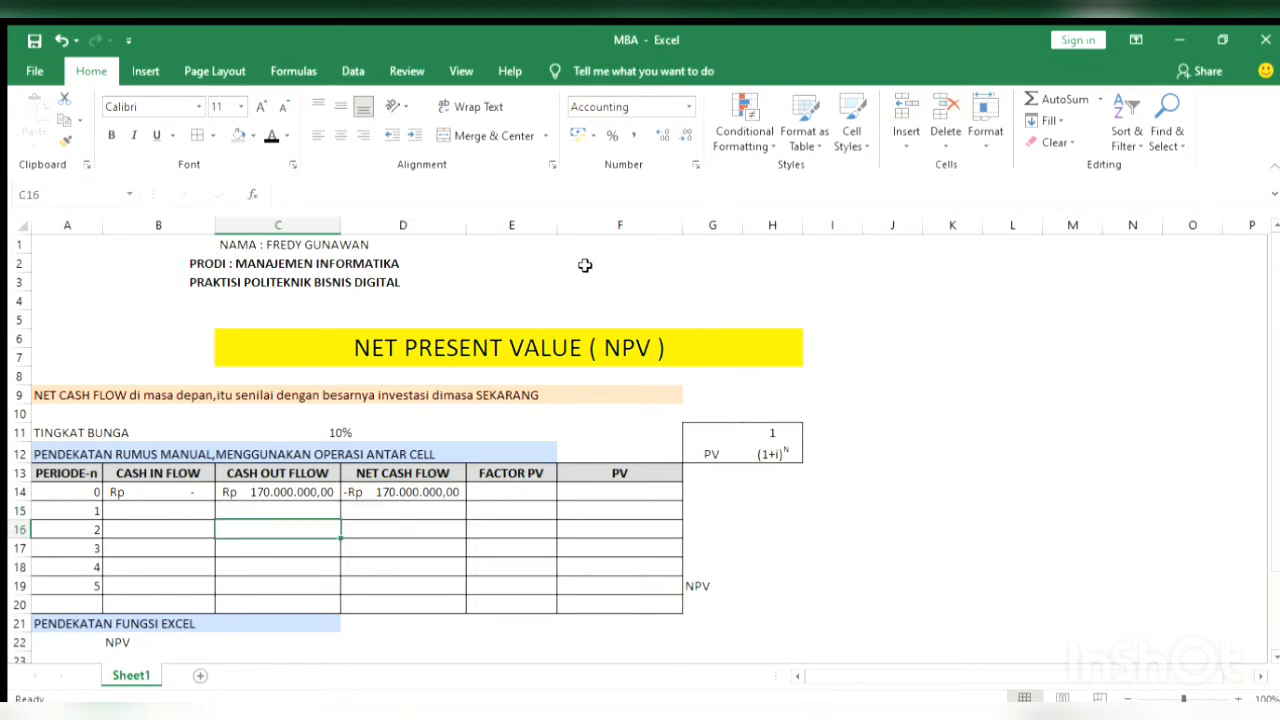
{"action": "key", "text": "Left"}
{"action": "key", "text": "Up"}
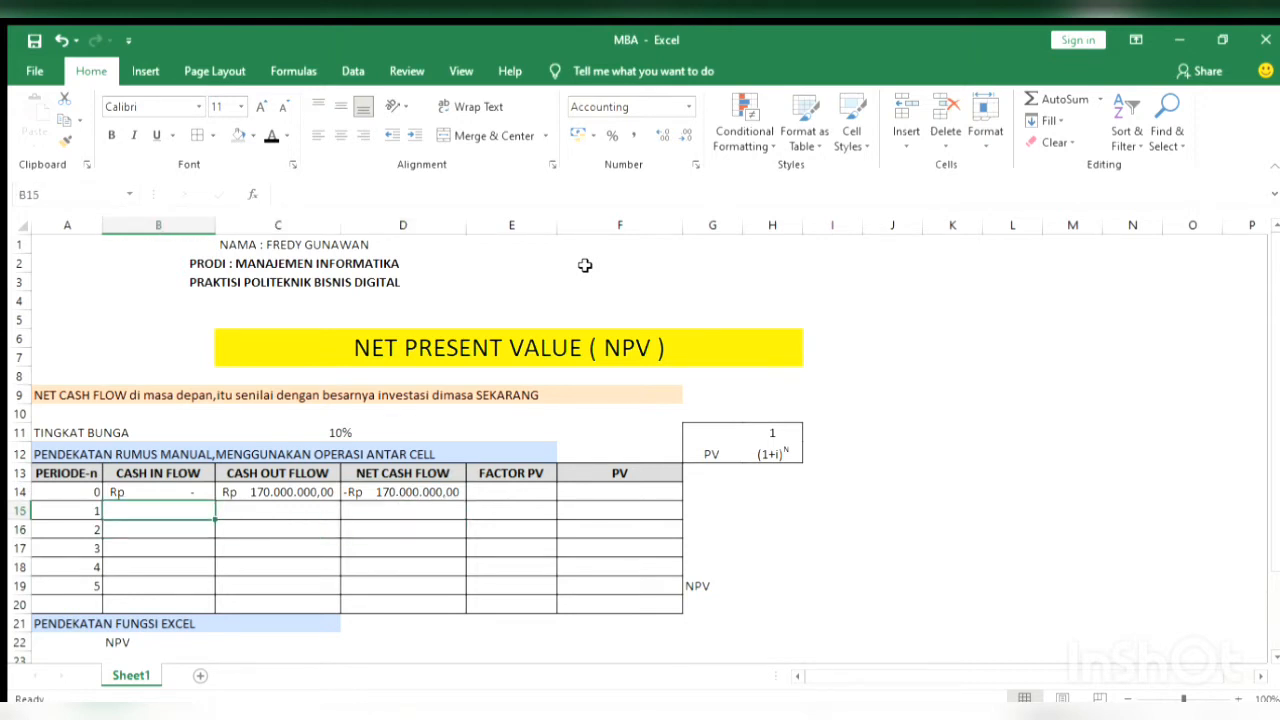
{"action": "type", "text": "50"}
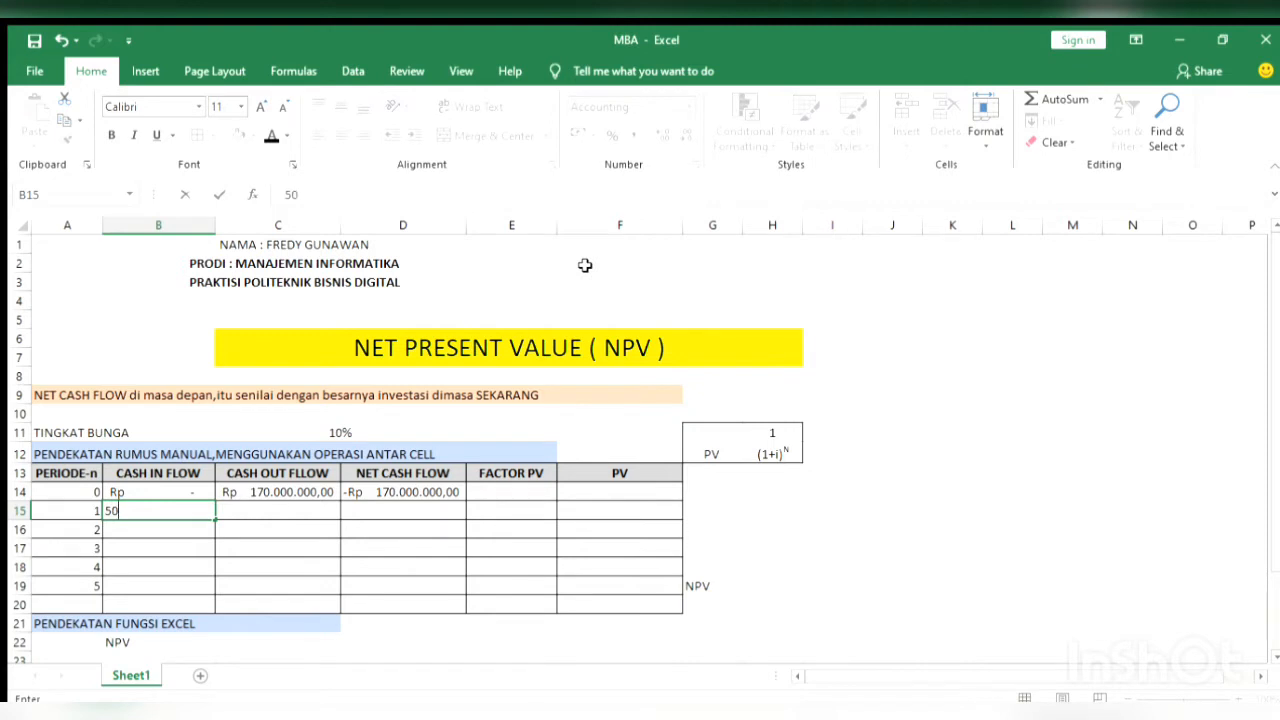
{"action": "type", "text": ".000.0"}
{"action": "type", "text": "00"}
{"action": "key", "text": "Return"}
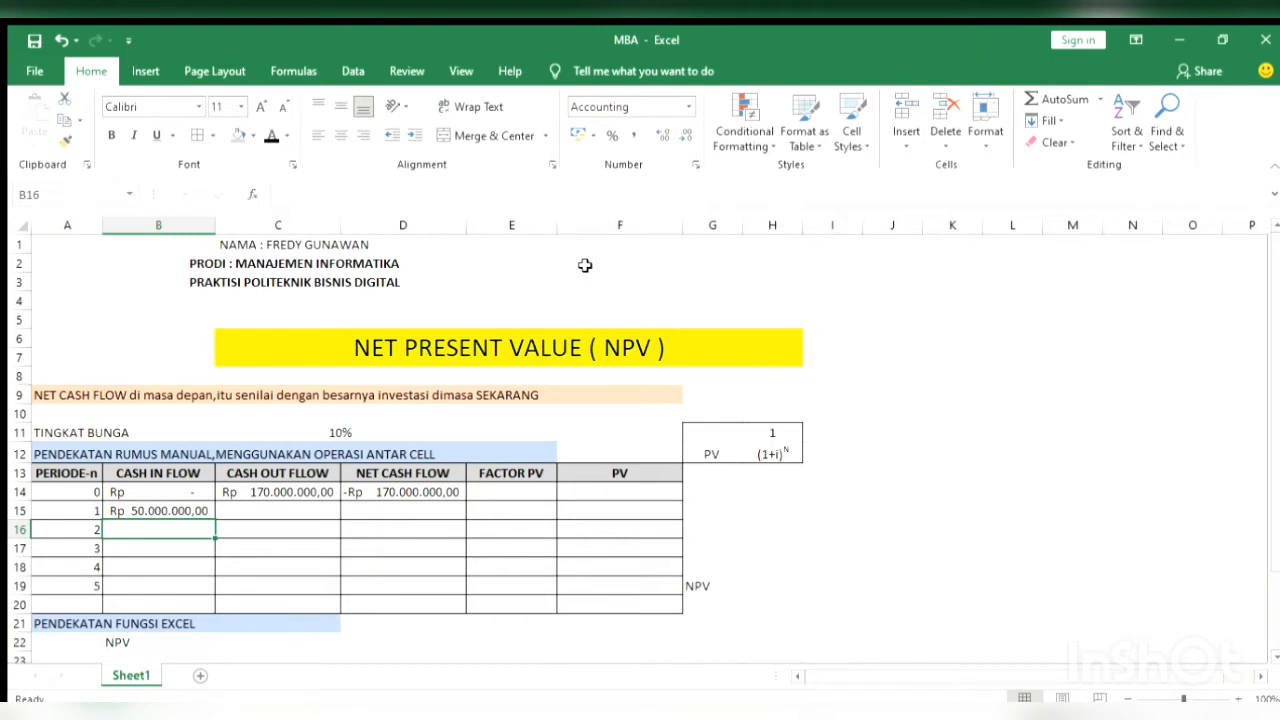
{"action": "type", "text": "45000000"}
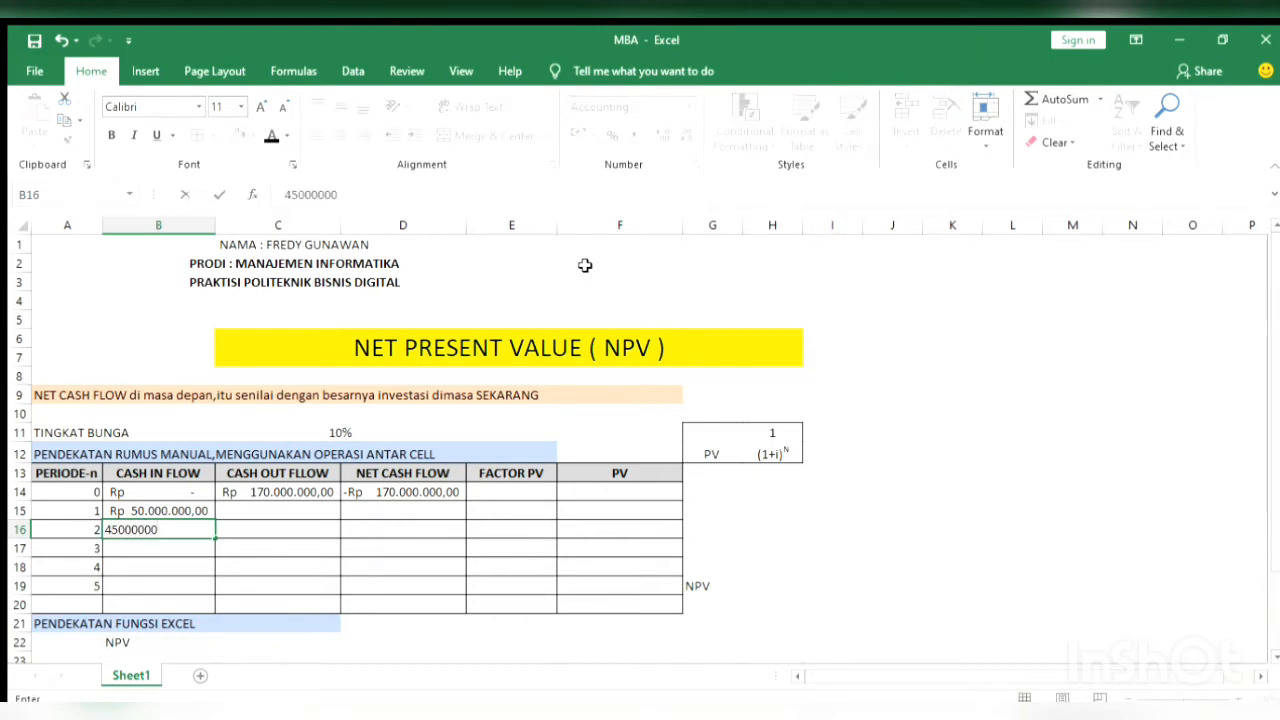
{"action": "key", "text": "Return"}
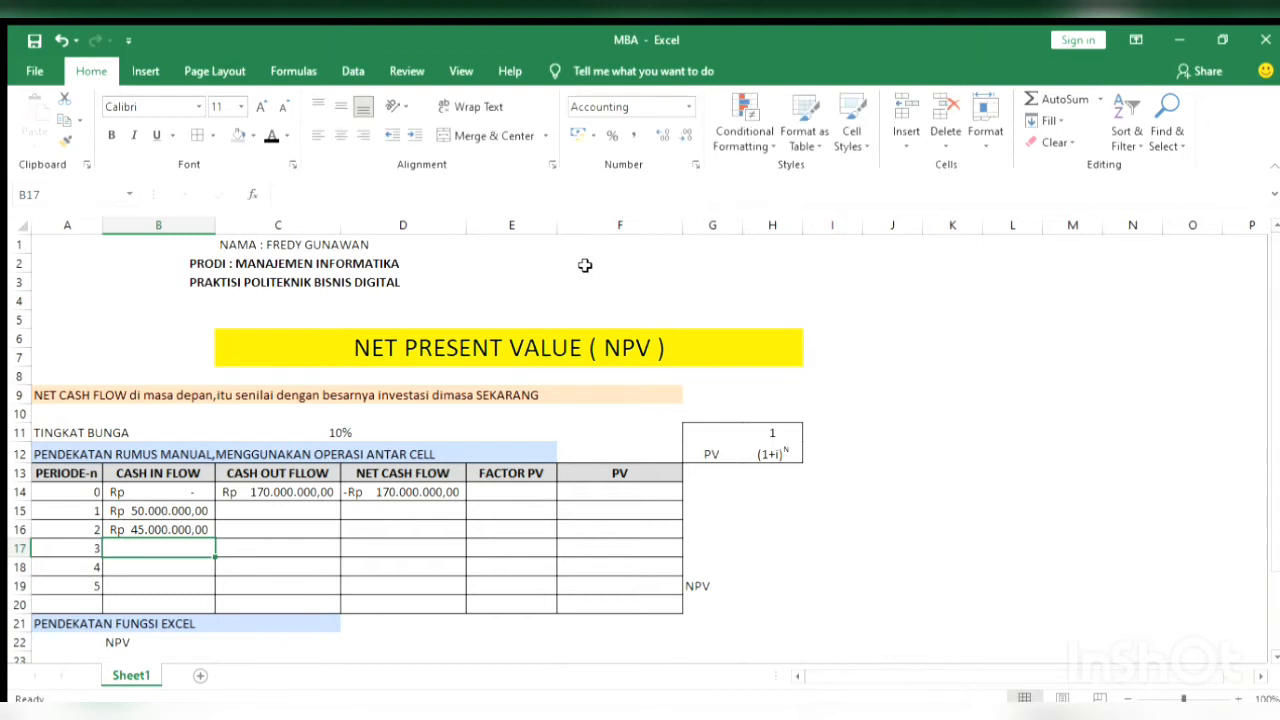
Enter the cash inflows for periods 3 to 5 in B17:B19 as 45000000, 40000000 and 35000000
{"action": "type", "text": "45000000"}
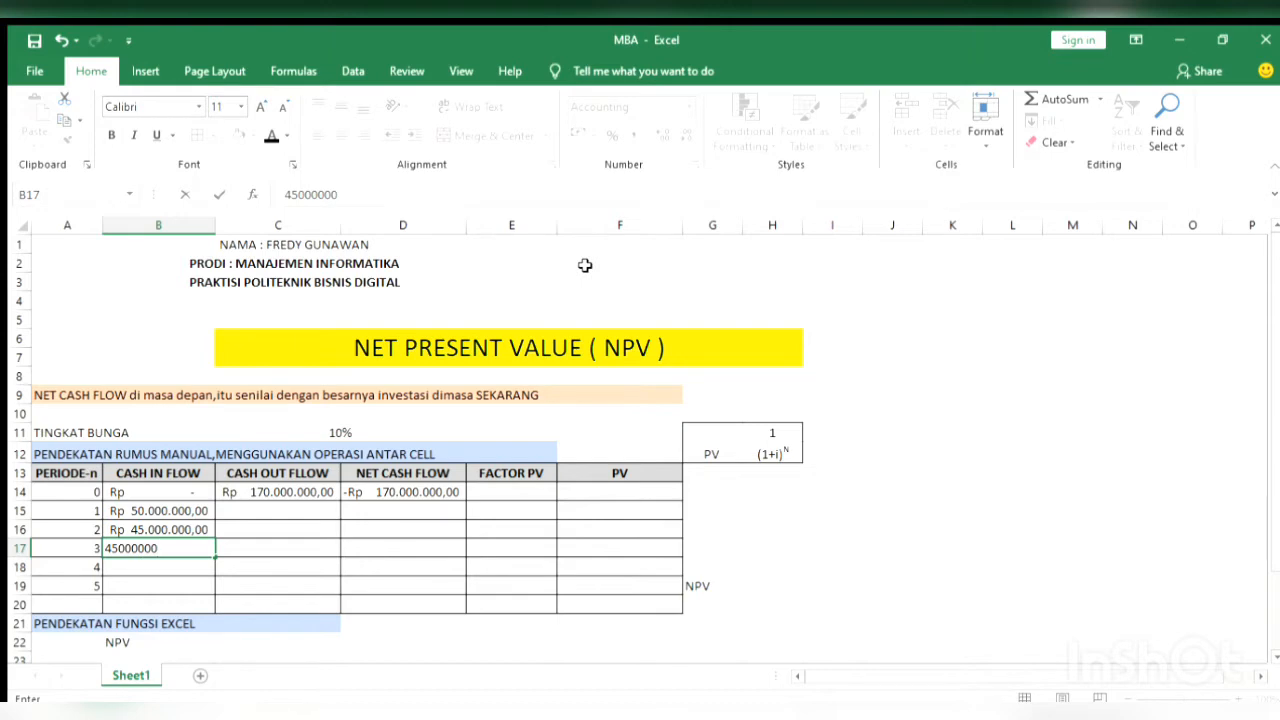
{"action": "key", "text": "Return"}
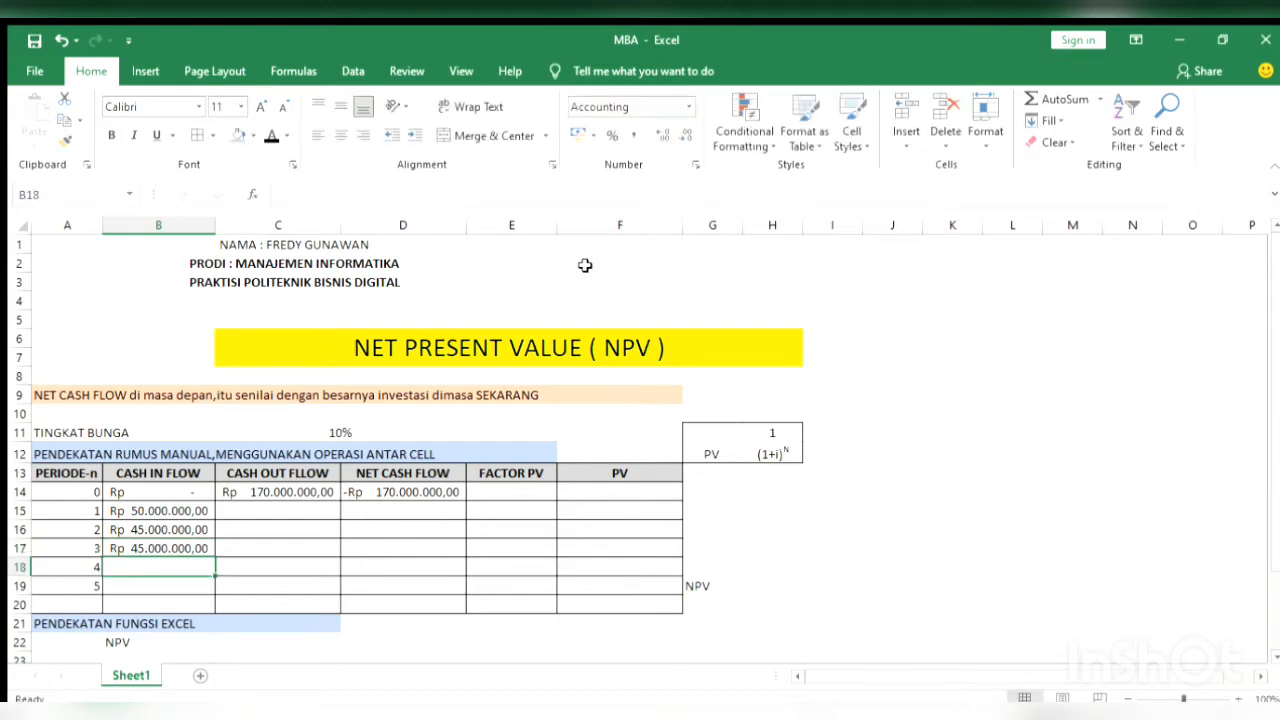
{"action": "type", "text": "400"}
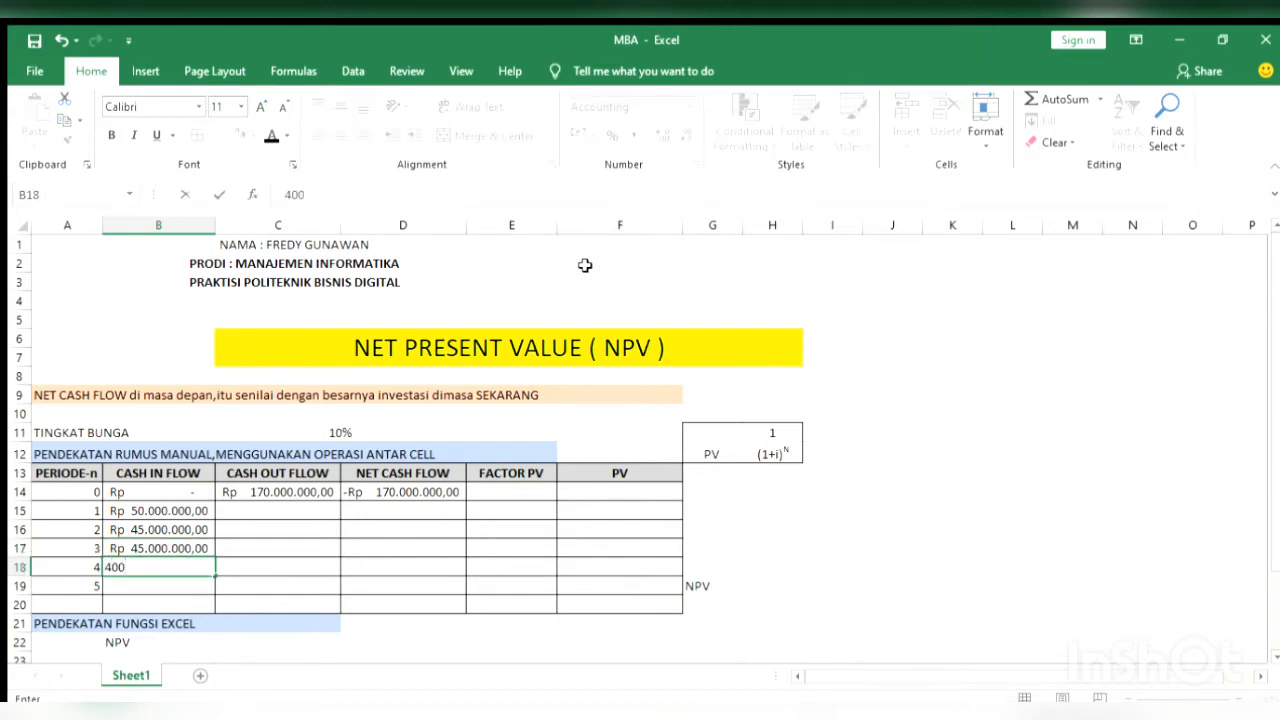
{"action": "type", "text": "00000"}
{"action": "key", "text": "Return"}
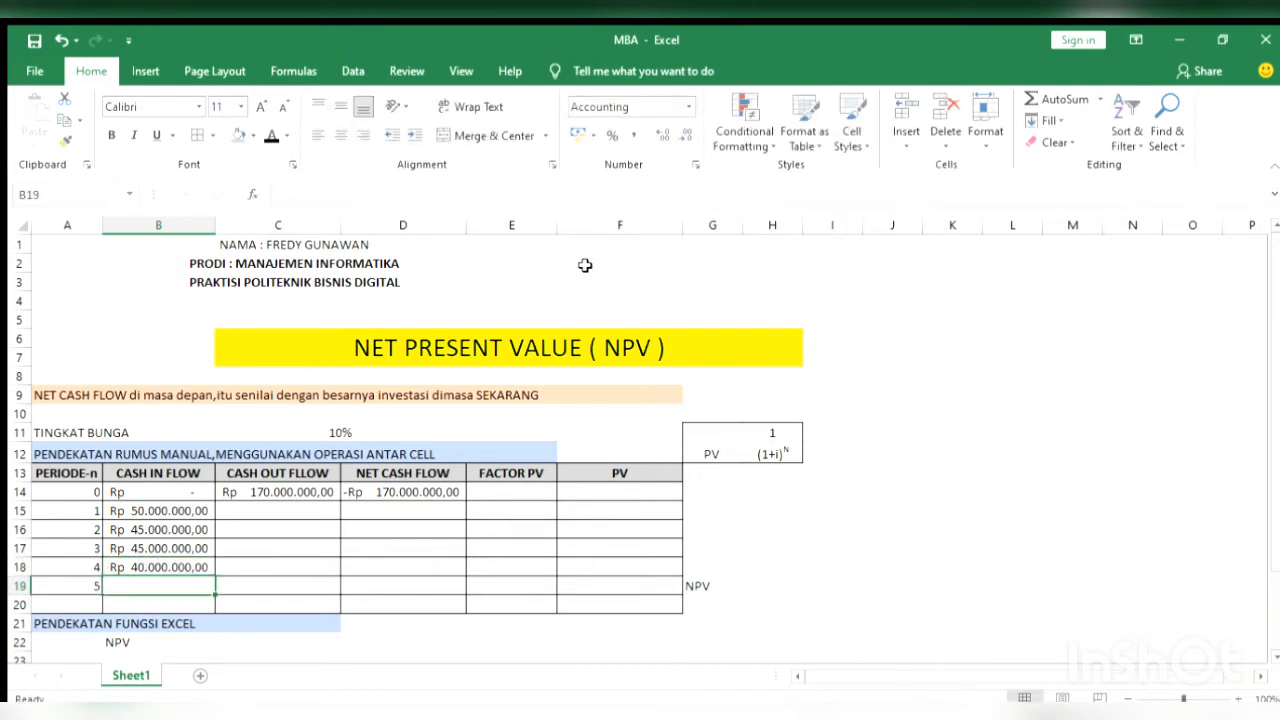
{"action": "type", "text": "35000"}
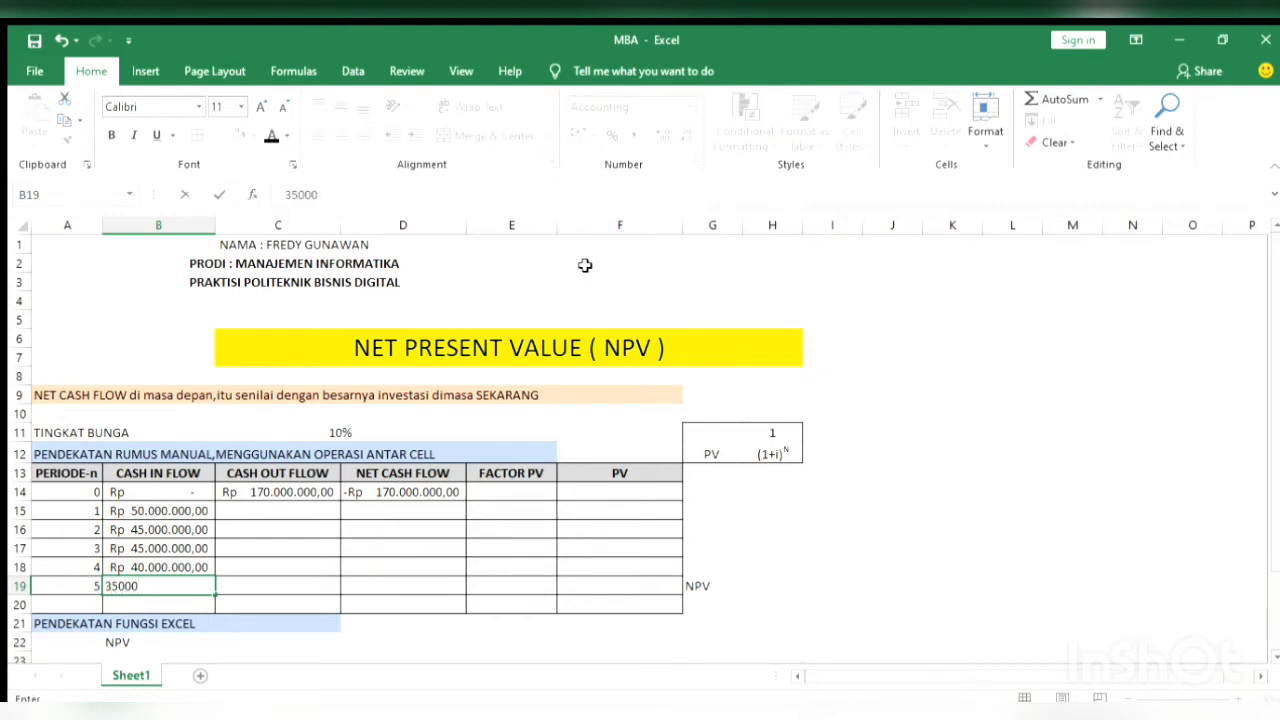
{"action": "type", "text": "000"}
{"action": "key", "text": "Return"}
Enter cash outflows of 5000000 for period 1 in C15 and 4000000 for period 2 in C16
{"action": "key", "text": "Right"}
{"action": "key", "text": "Up"}
{"action": "key", "text": "Up"}
{"action": "key", "text": "Up"}
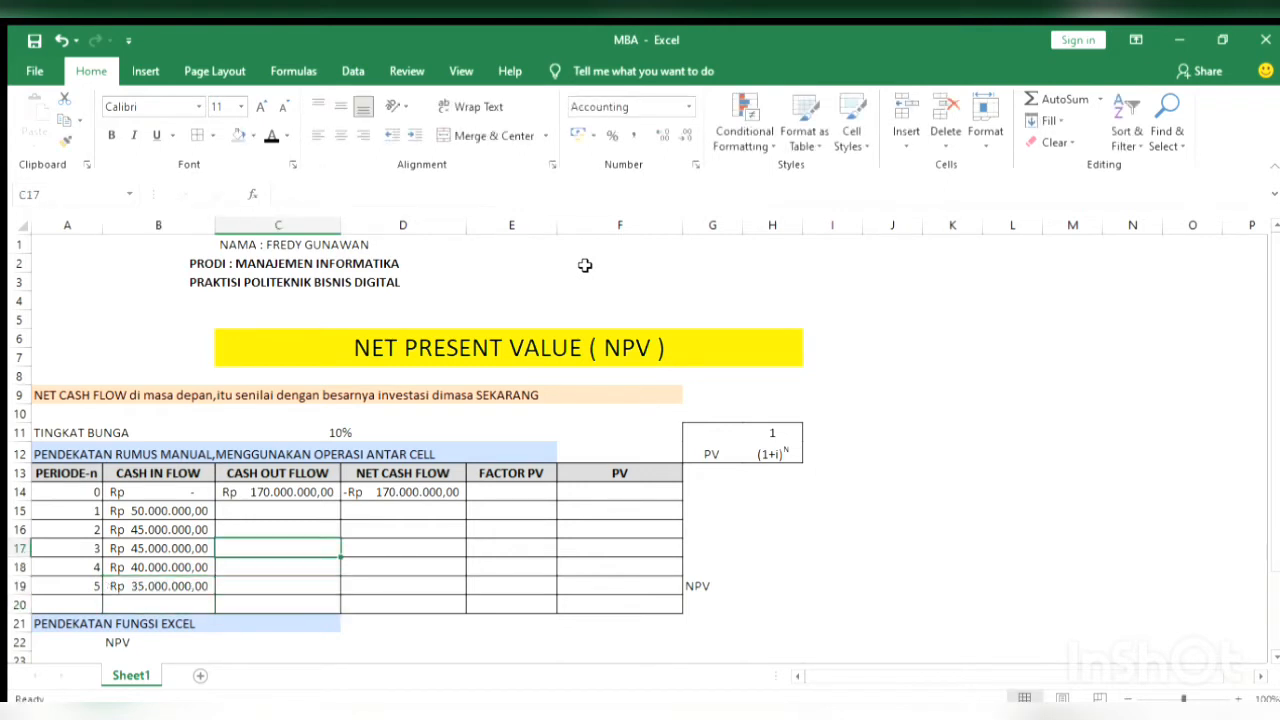
{"action": "key", "text": "Up"}
{"action": "key", "text": "Up"}
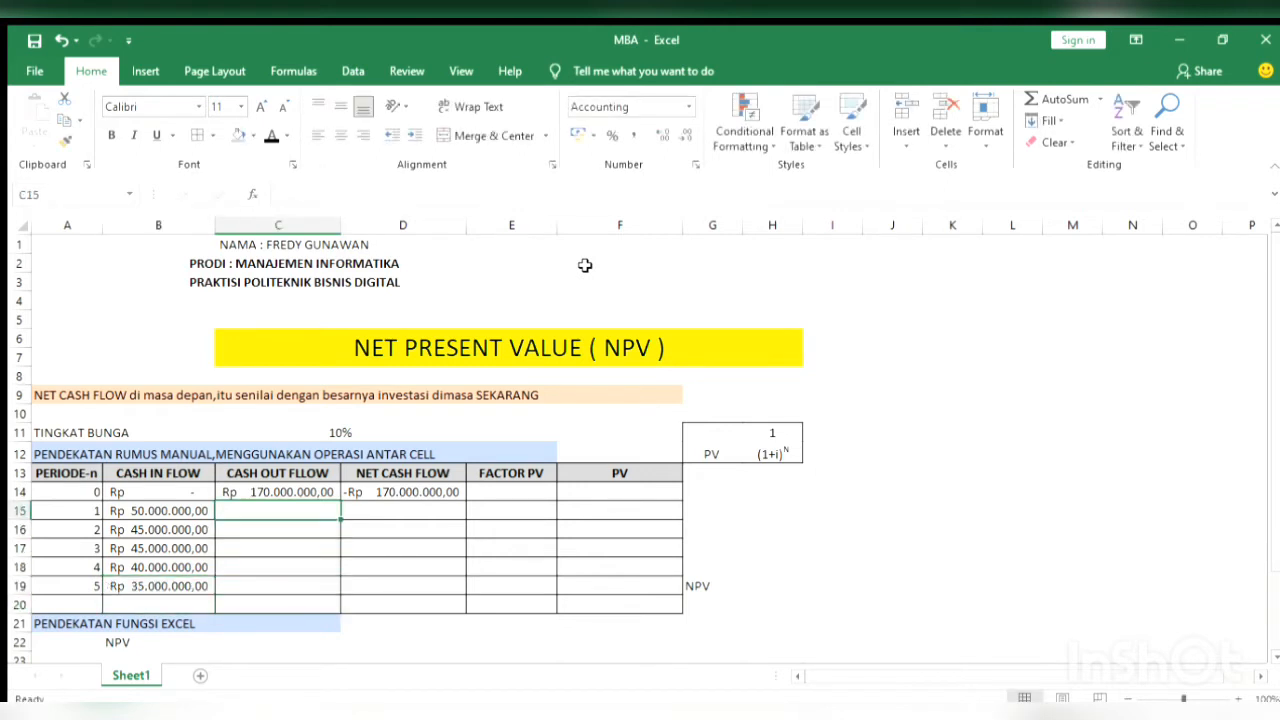
{"action": "type", "text": "500"}
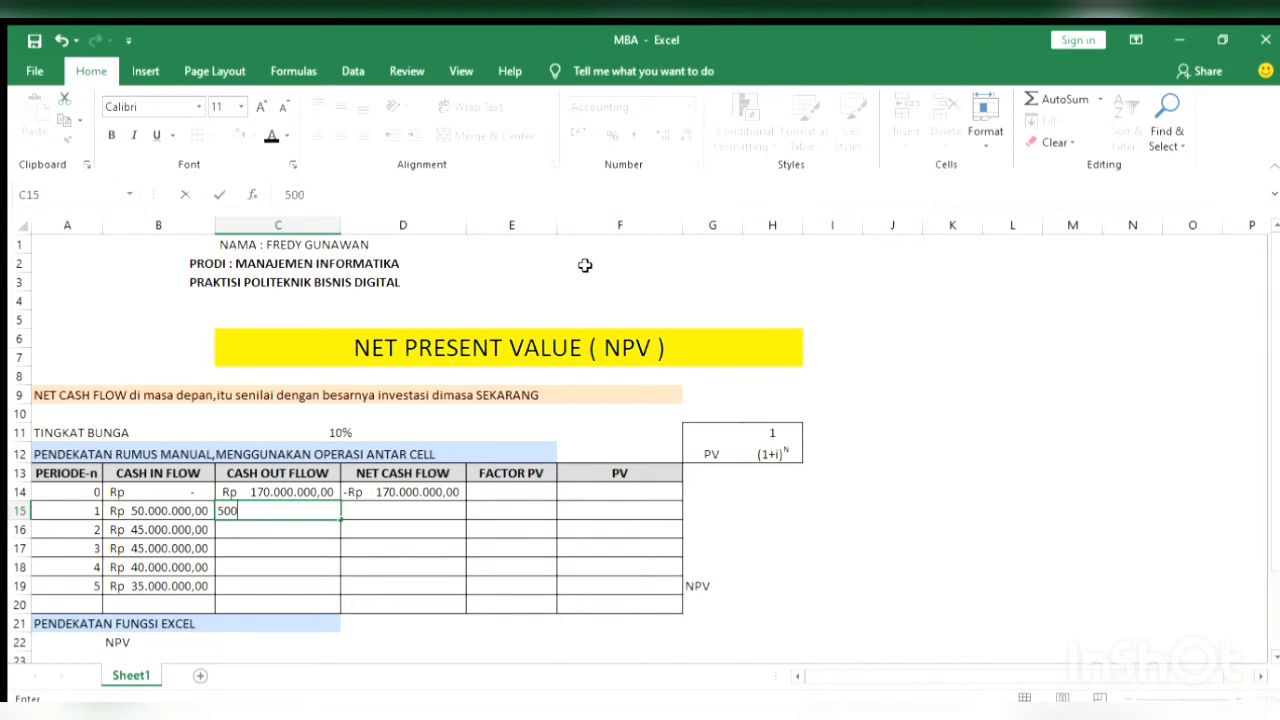
{"action": "type", "text": "0000"}
{"action": "key", "text": "Return"}
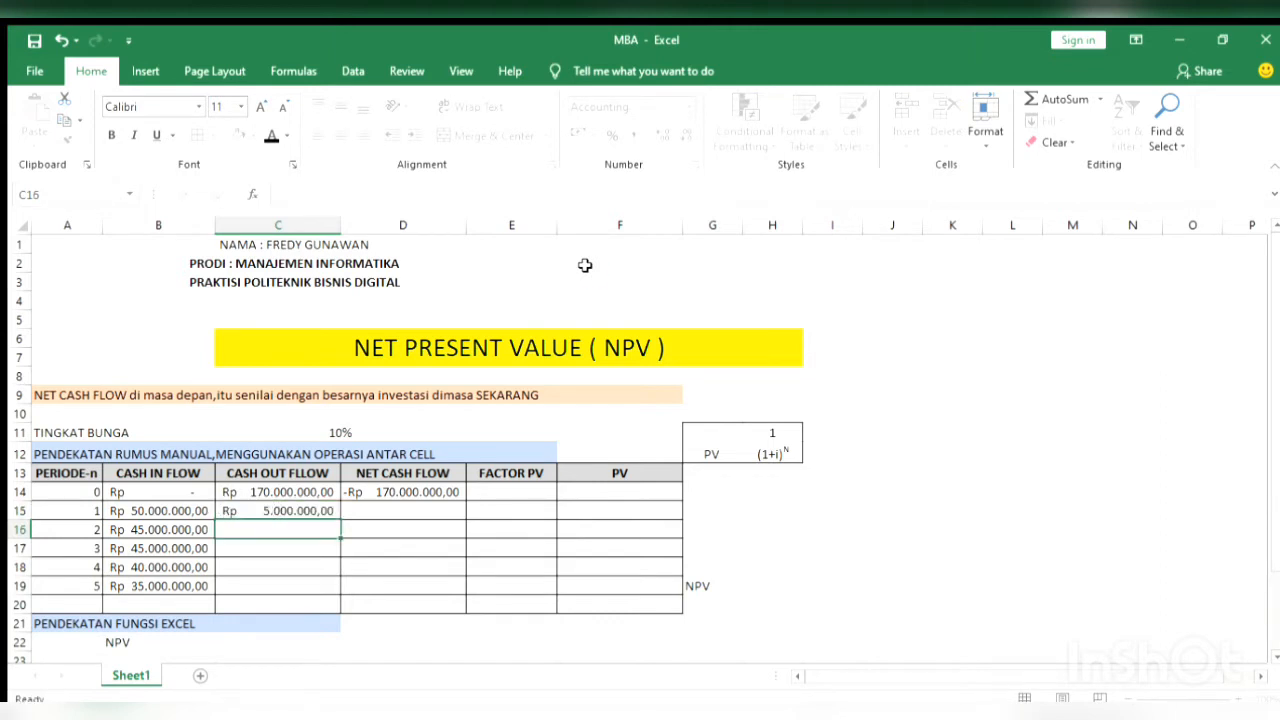
{"action": "type", "text": "4000000"}
{"action": "key", "text": "Return"}
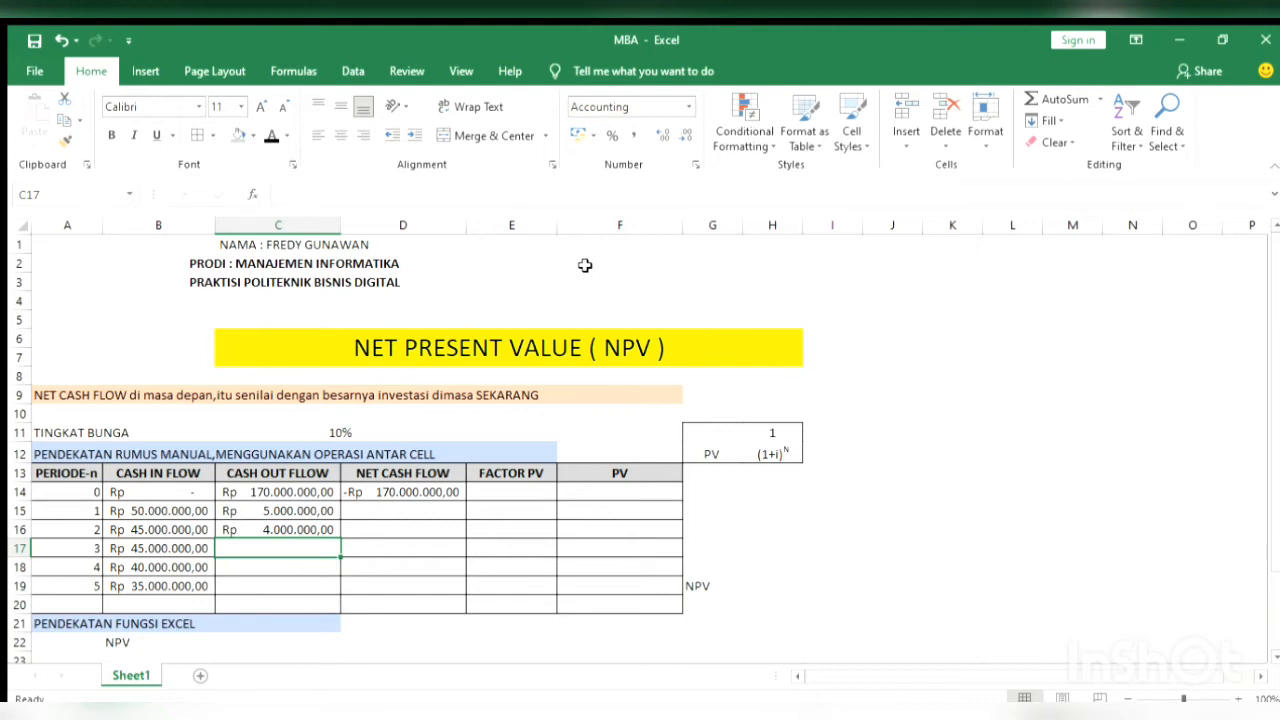
Enter the cash outflows for periods 3 to 5 in C17:C19 as 6000000, 3000000 and 2500000
{"action": "type", "text": "6"}
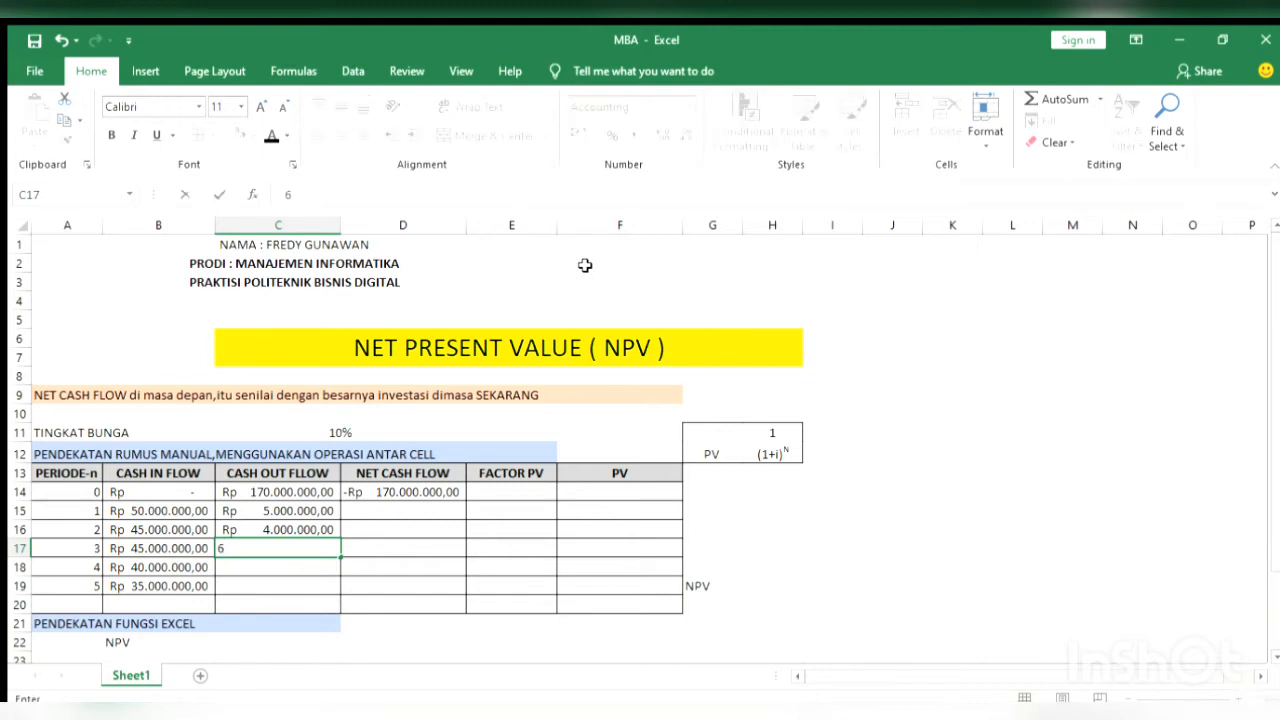
{"action": "type", "text": "000000"}
{"action": "key", "text": "Return"}
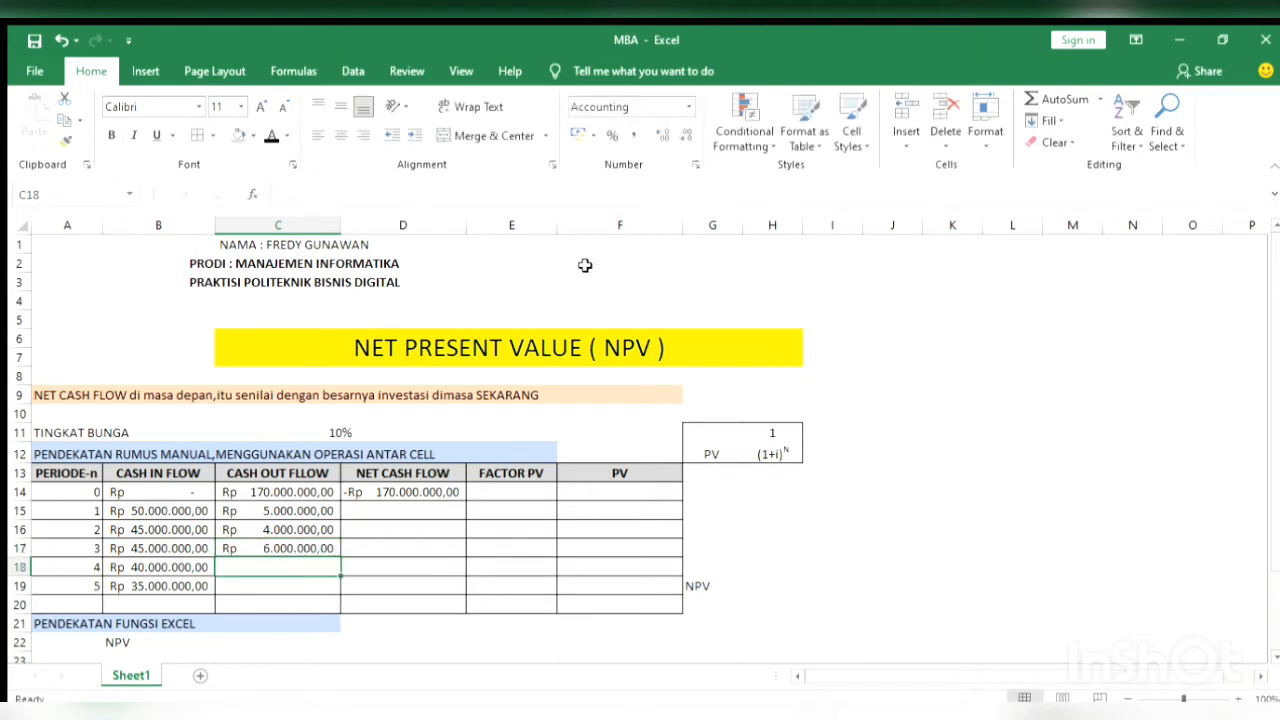
{"action": "type", "text": "3"}
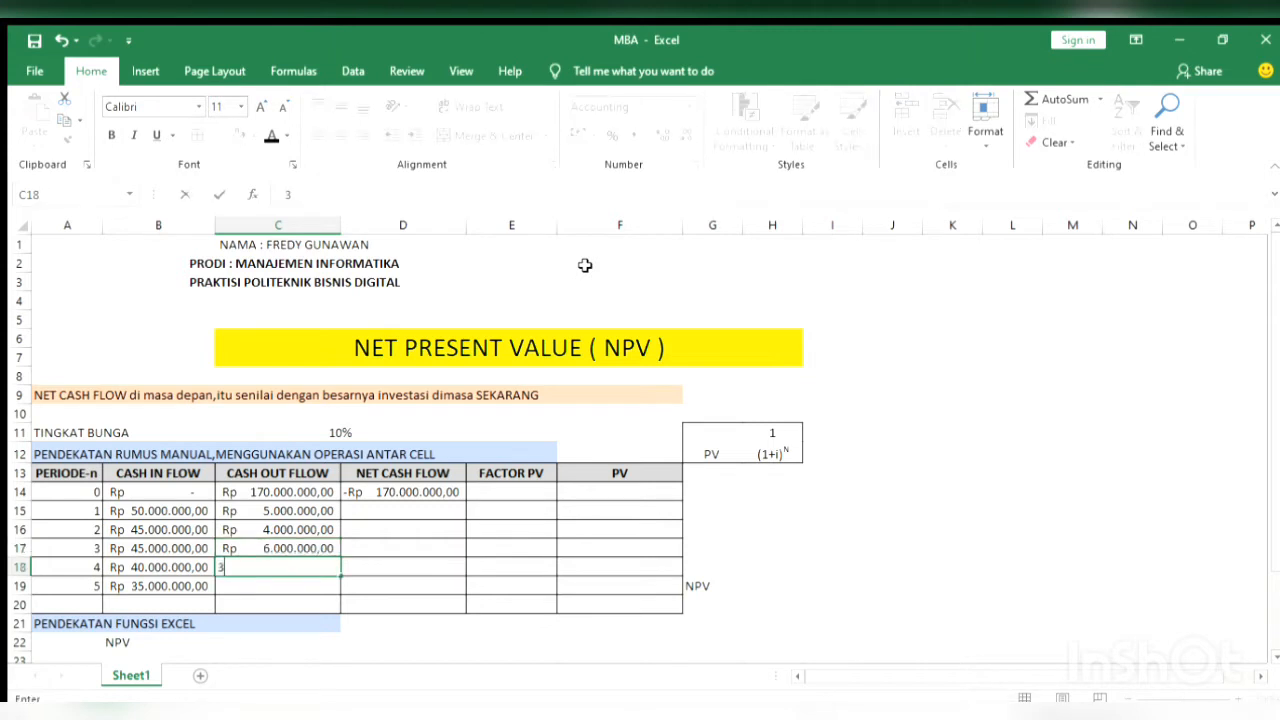
{"action": "type", "text": "000000"}
{"action": "key", "text": "Return"}
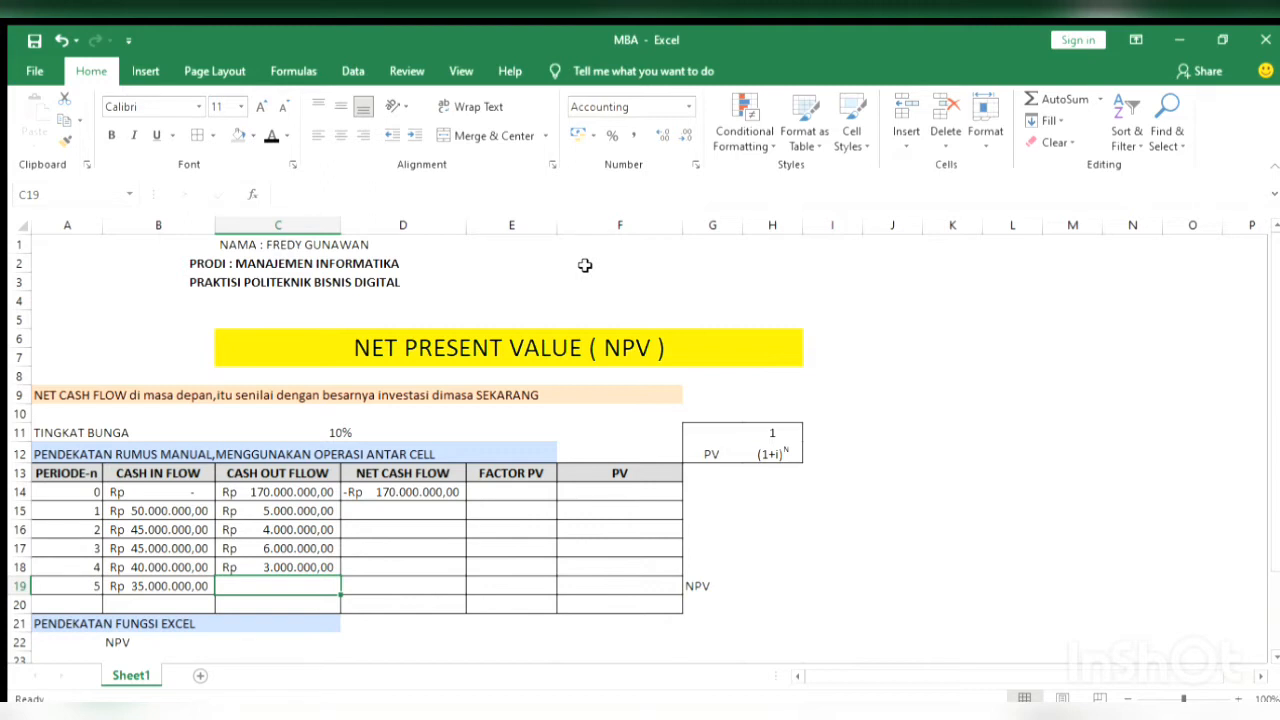
{"action": "type", "text": "25"}
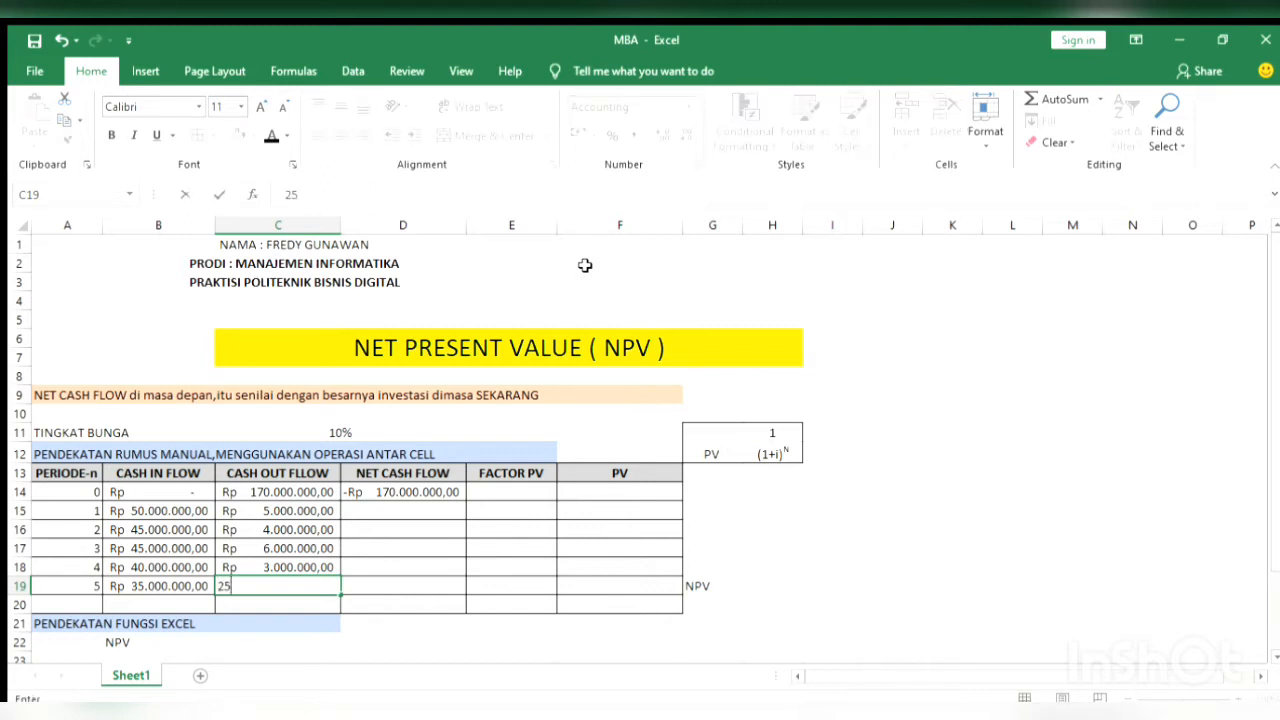
{"action": "type", "text": "000000"}
{"action": "key", "text": "BackSpace"}
{"action": "key", "text": "Return"}
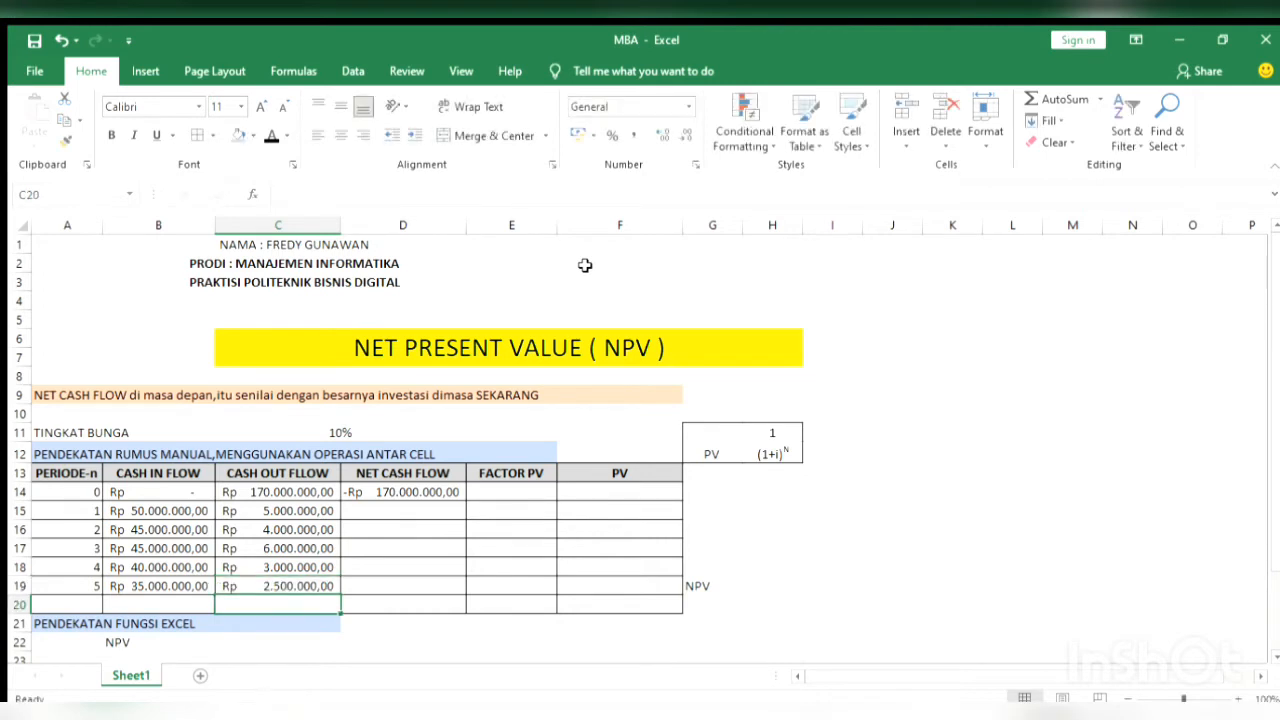
{"action": "key", "text": "Up"}
{"action": "key", "text": "Up"}
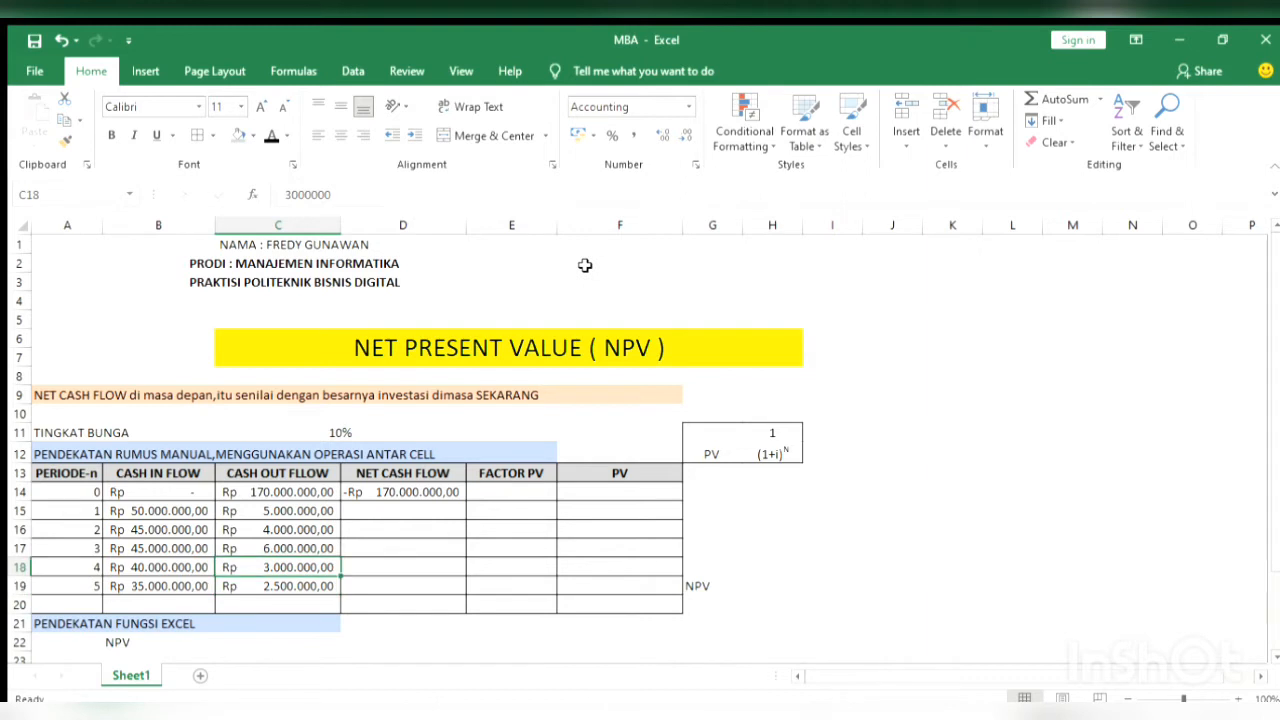
{"action": "key", "text": "Right"}
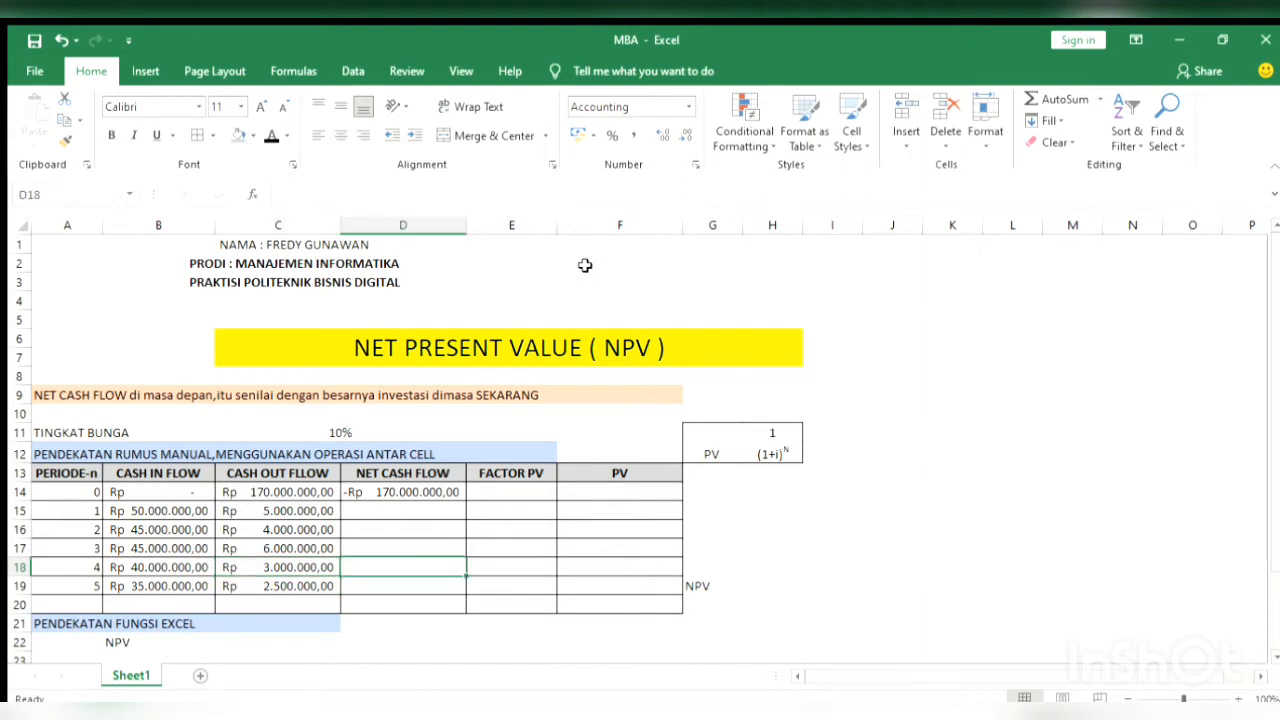
{"action": "key", "text": "Down"}
{"action": "key", "text": "Left"}
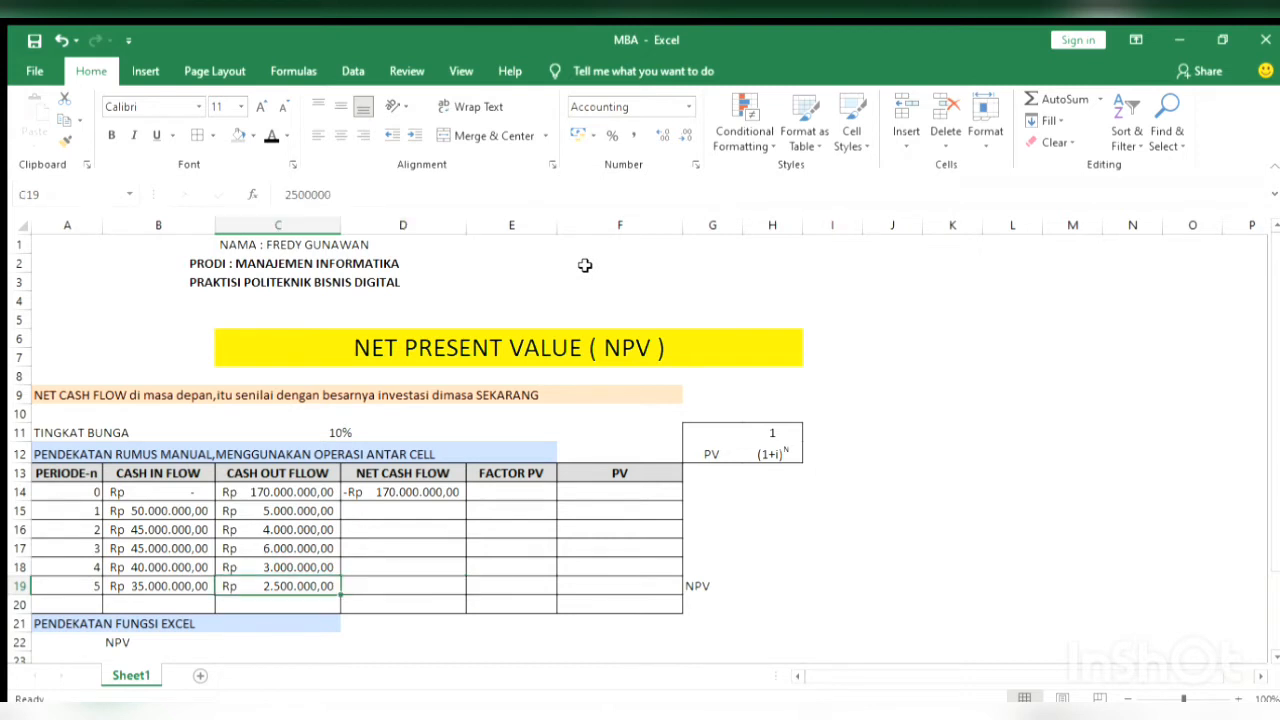
Calculate the period 1 net cash flow in D15 with the formula =B15-C15
{"action": "key", "text": "Up"}
{"action": "key", "text": "Up"}
{"action": "key", "text": "Right"}
{"action": "key", "text": "Up"}
{"action": "key", "text": "Up"}
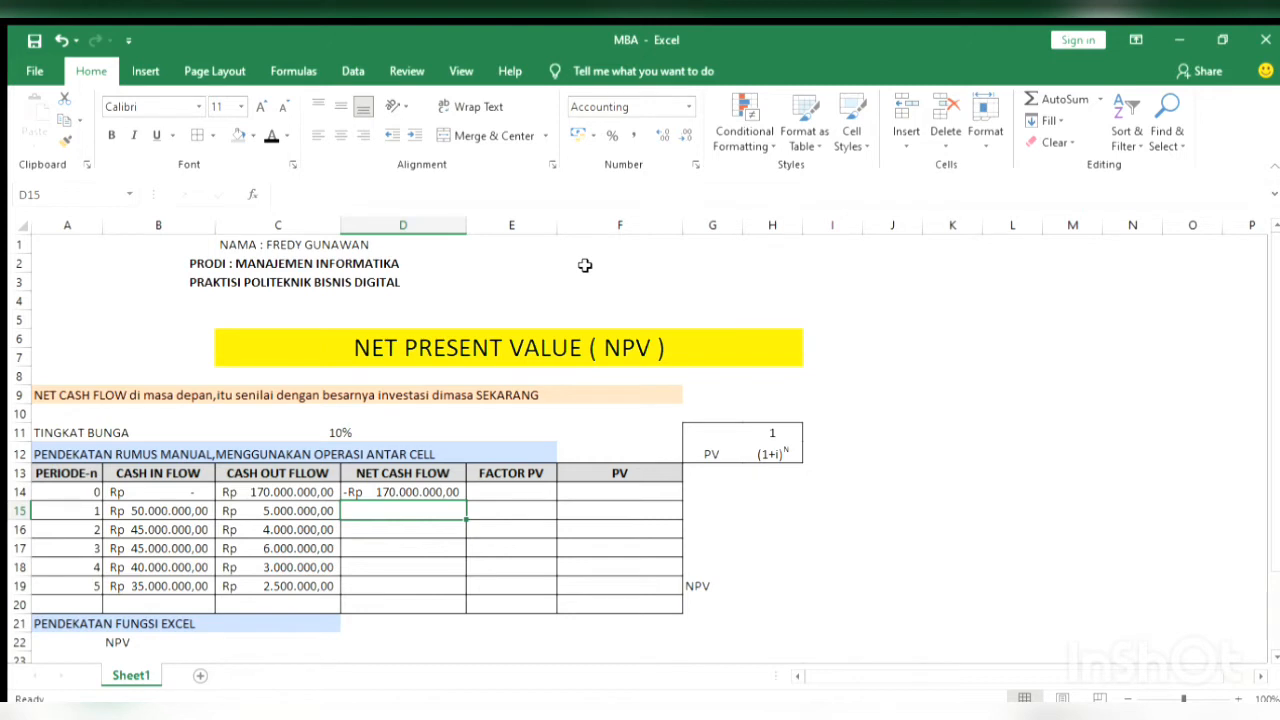
{"action": "type", "text": "="}
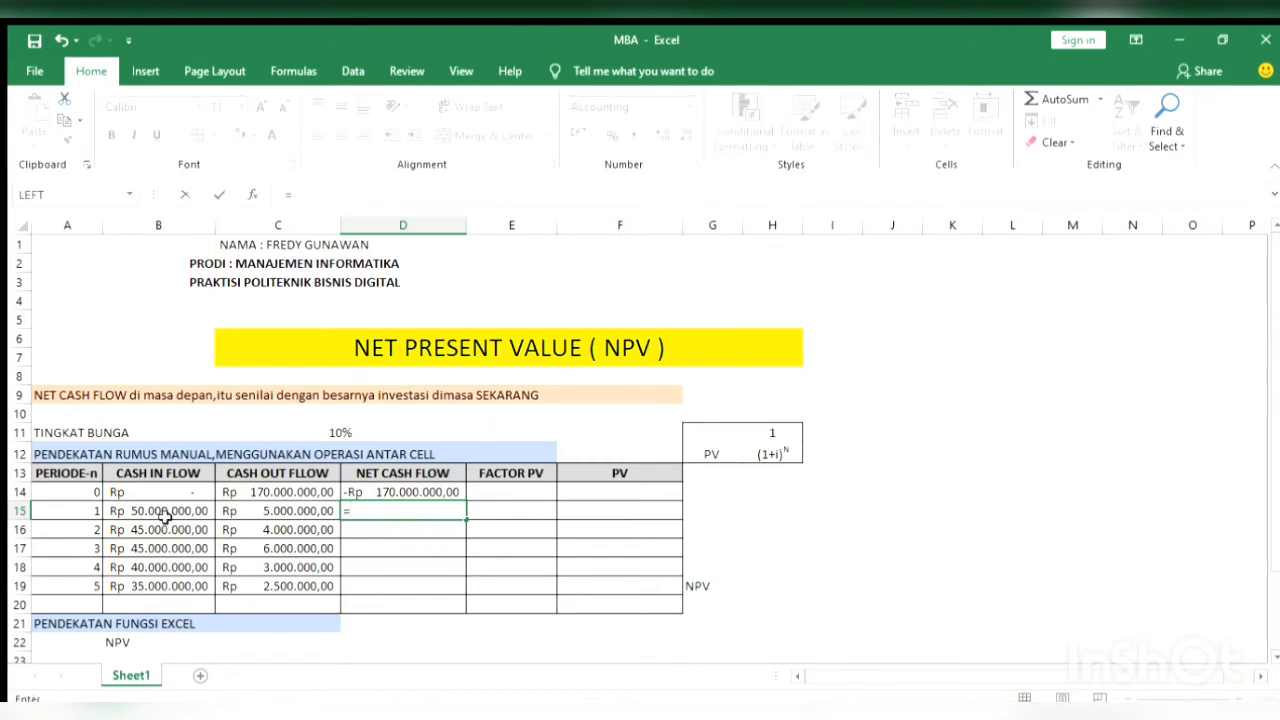
{"action": "left_click", "coordinate": [165, 513]}
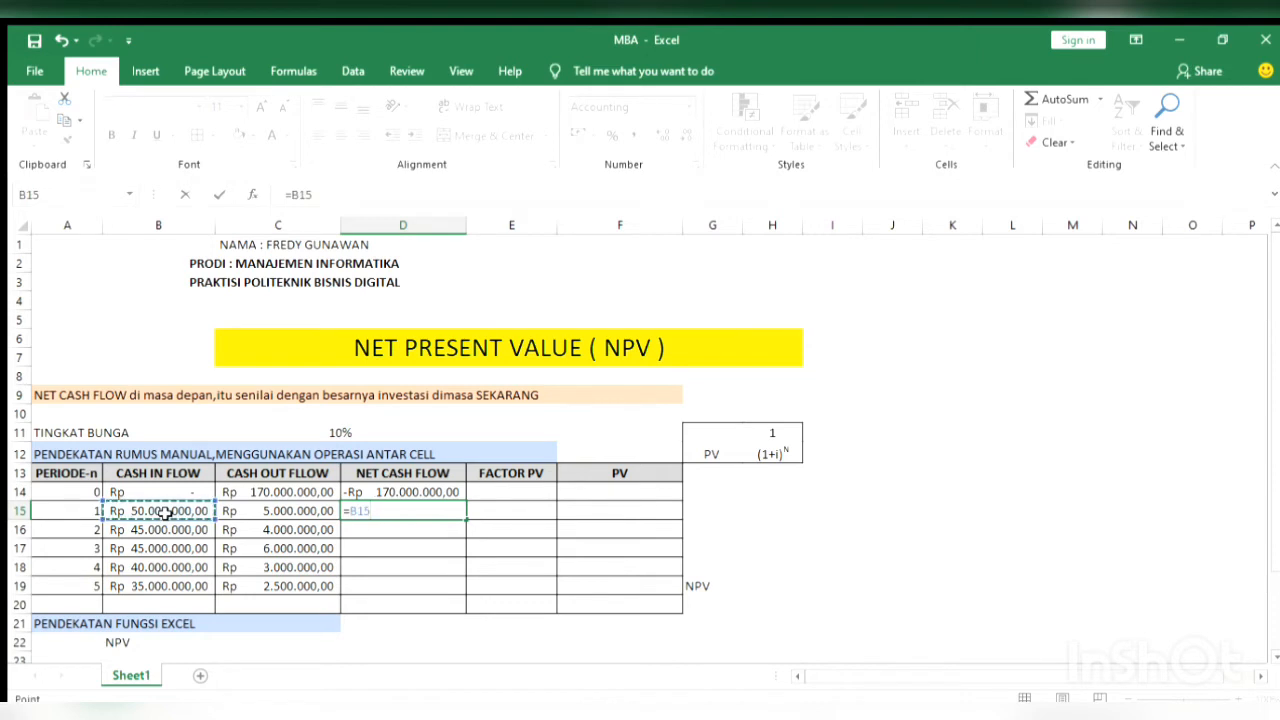
{"action": "type", "text": "-"}
{"action": "left_click", "coordinate": [268, 511]}
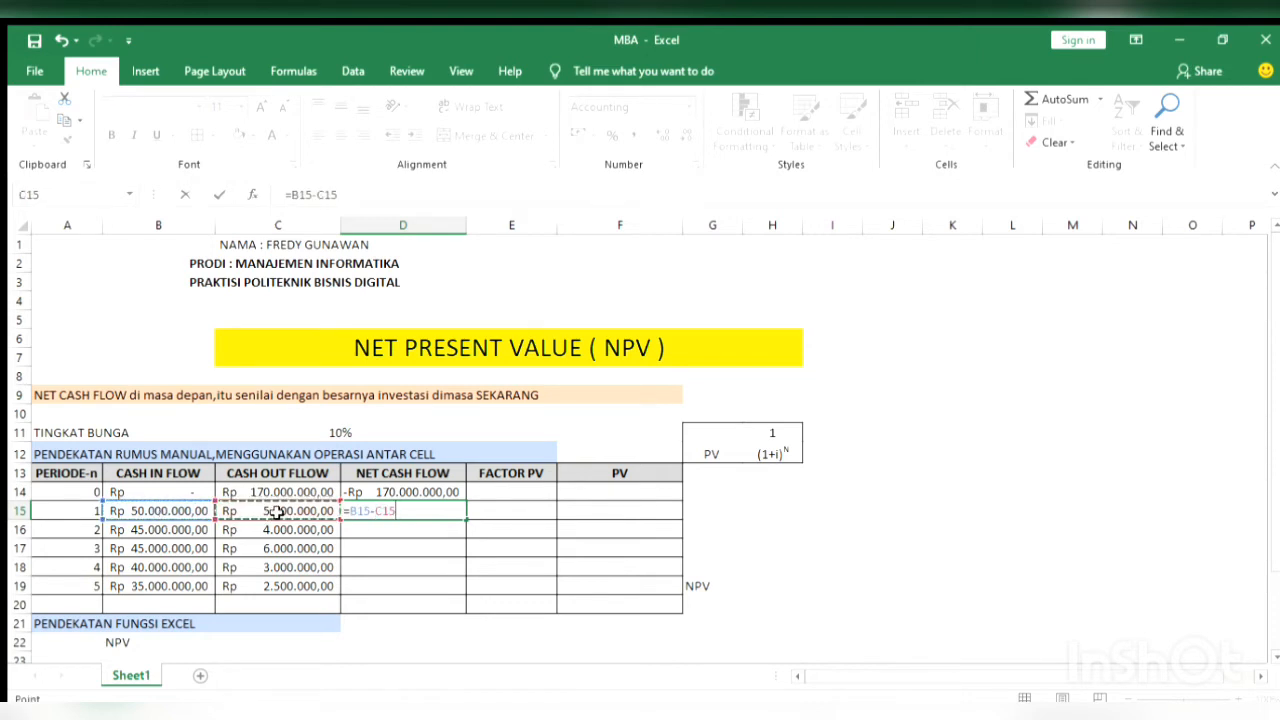
{"action": "key", "text": "Return"}
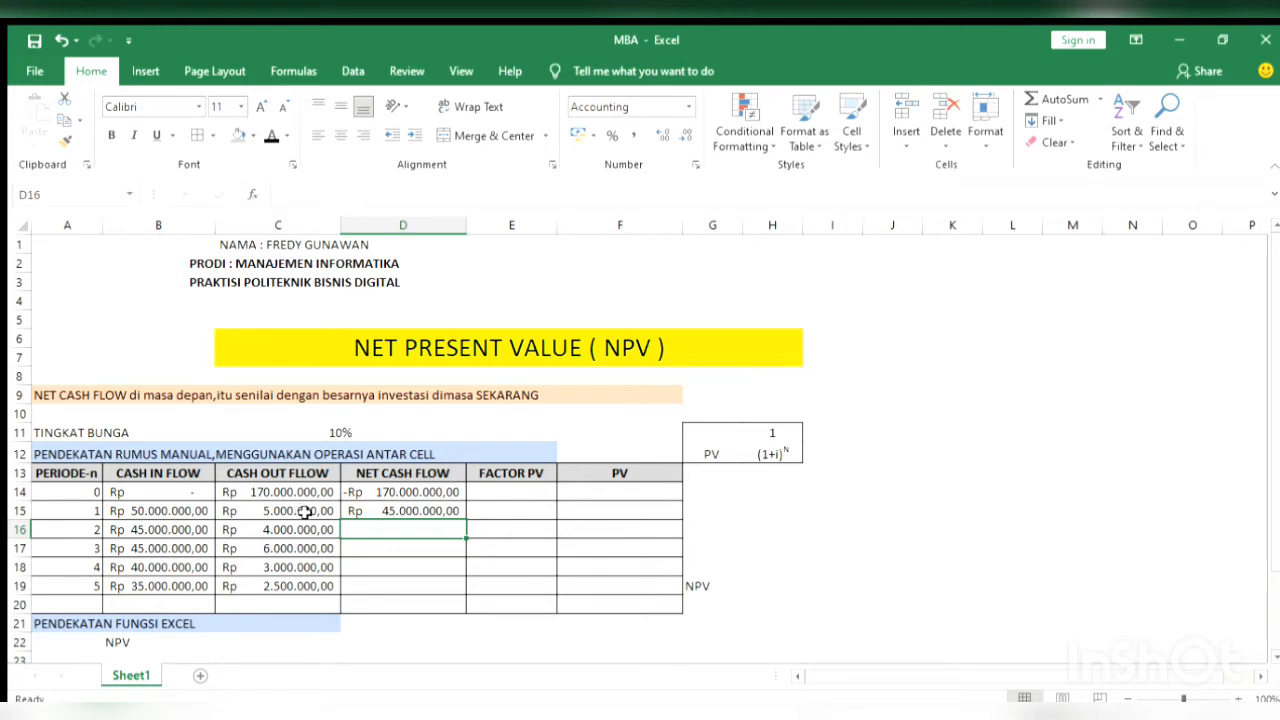
Copy the net cash flow formula from D15 down through D19 for periods 2 to 5
{"action": "left_click", "coordinate": [425, 510]}
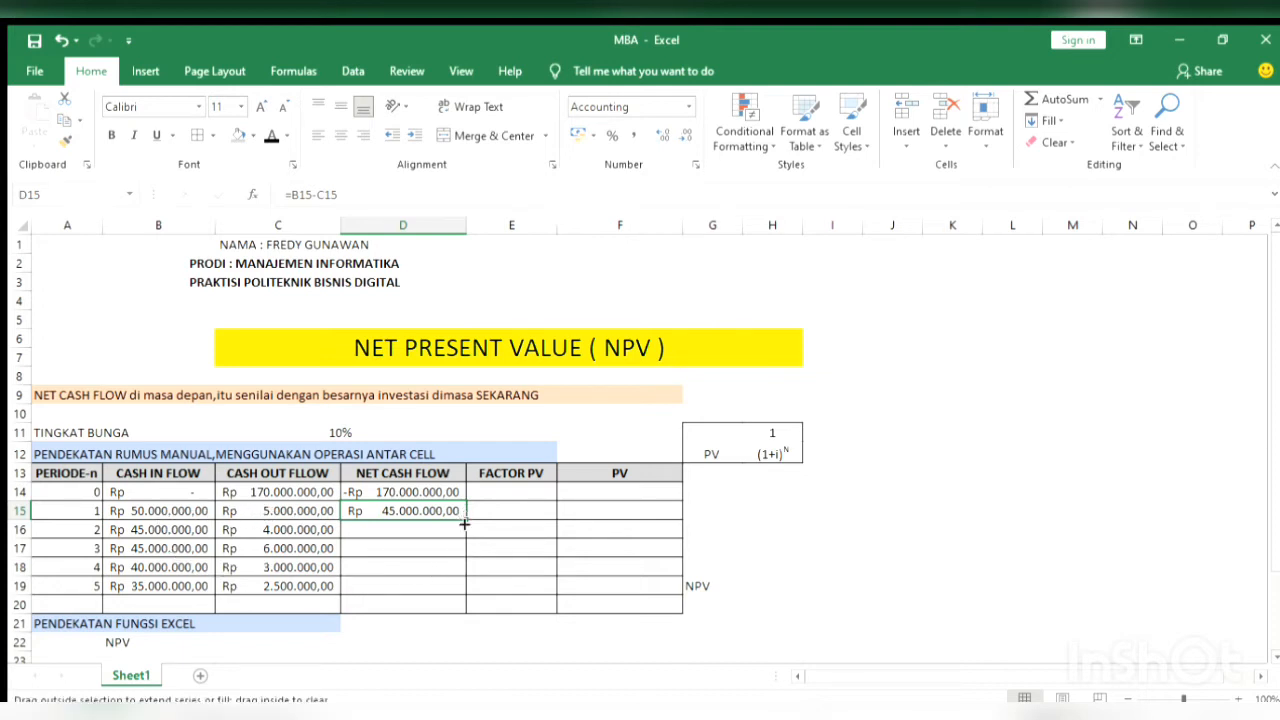
{"action": "left_click_drag", "start_coordinate": [463, 516], "coordinate": [463, 598]}
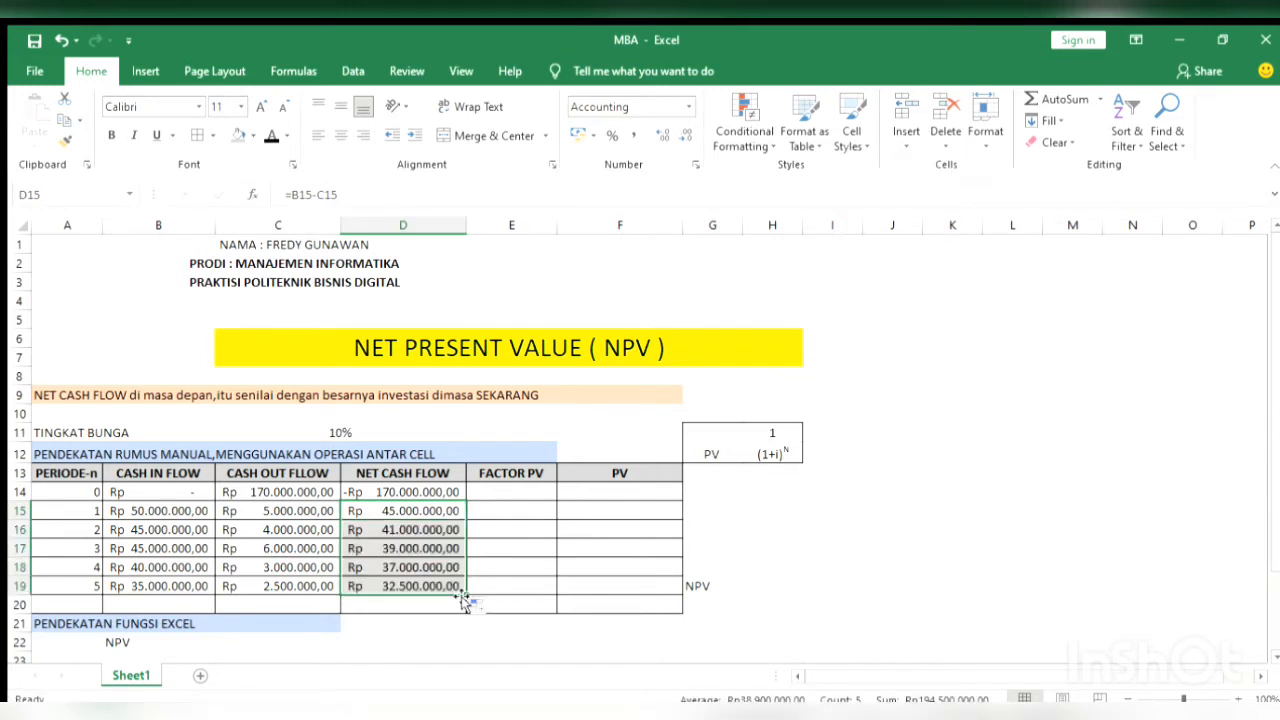
{"action": "left_click", "coordinate": [413, 620]}
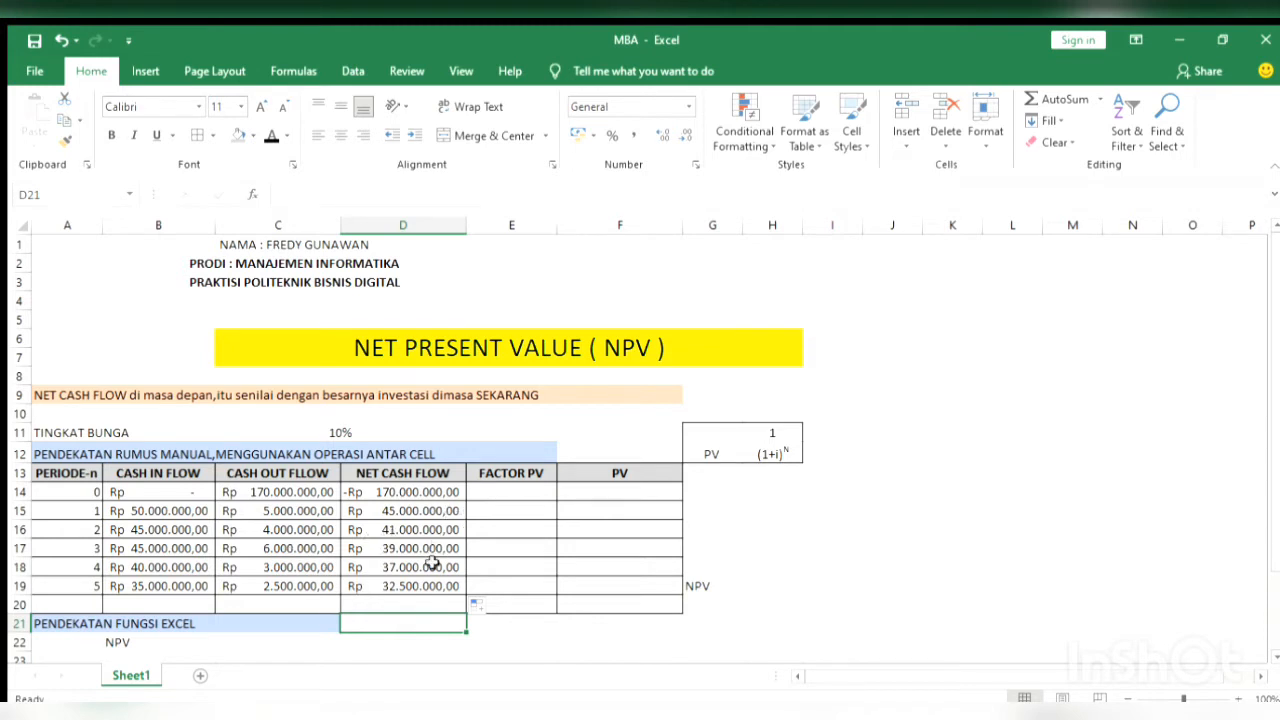
Total the net cash flows of periods 1 to 5 in D20 with =SUM(D15:D19)
{"action": "left_click", "coordinate": [426, 604]}
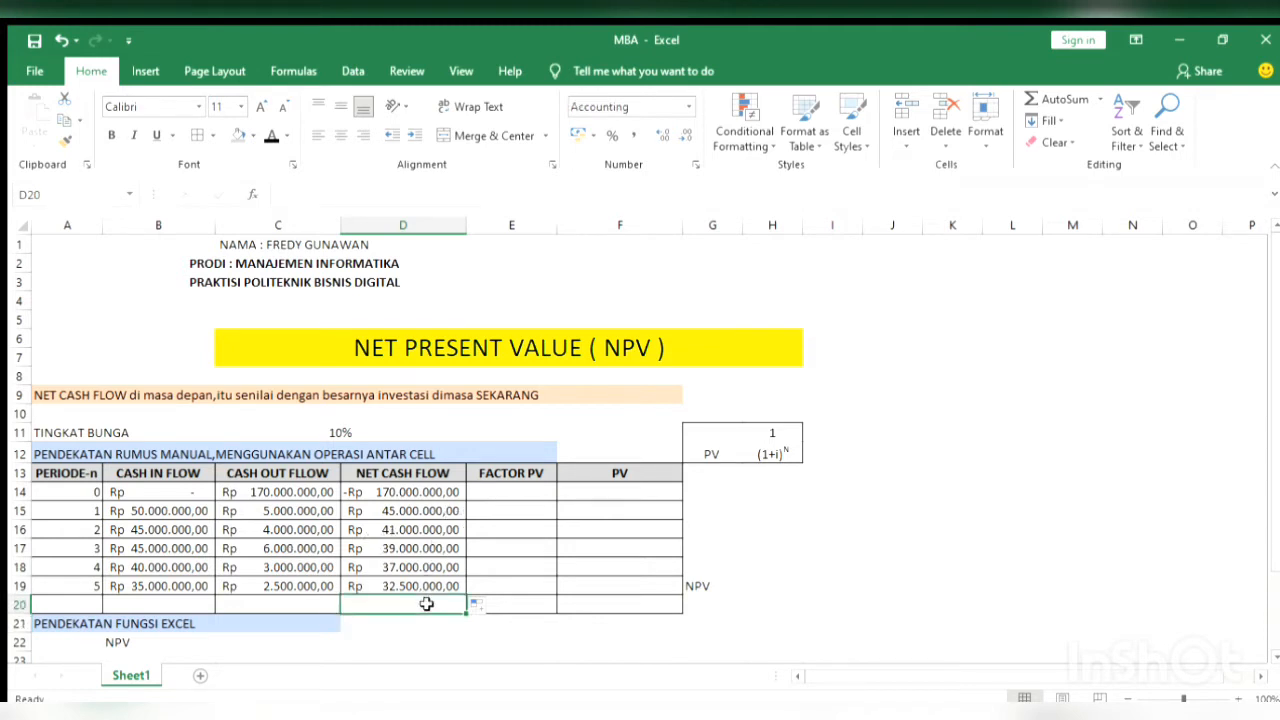
{"action": "type", "text": "=SUM"}
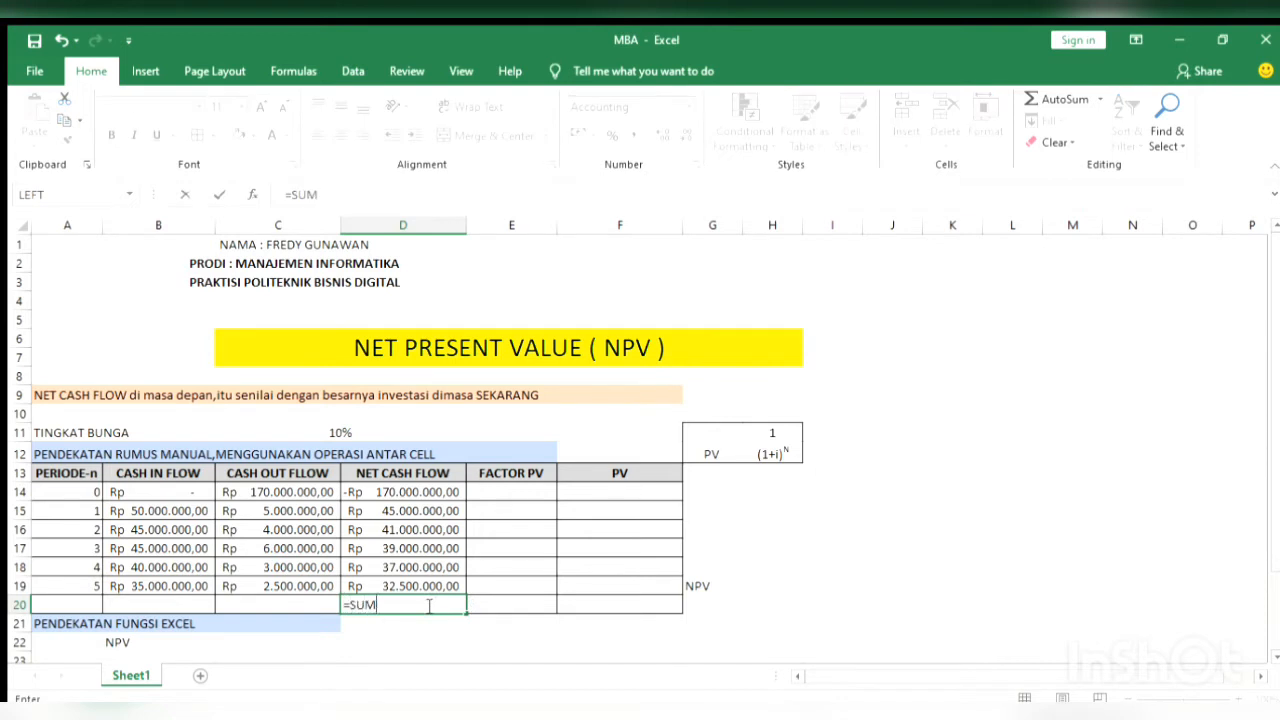
{"action": "type", "text": "("}
{"action": "left_click", "coordinate": [361, 510]}
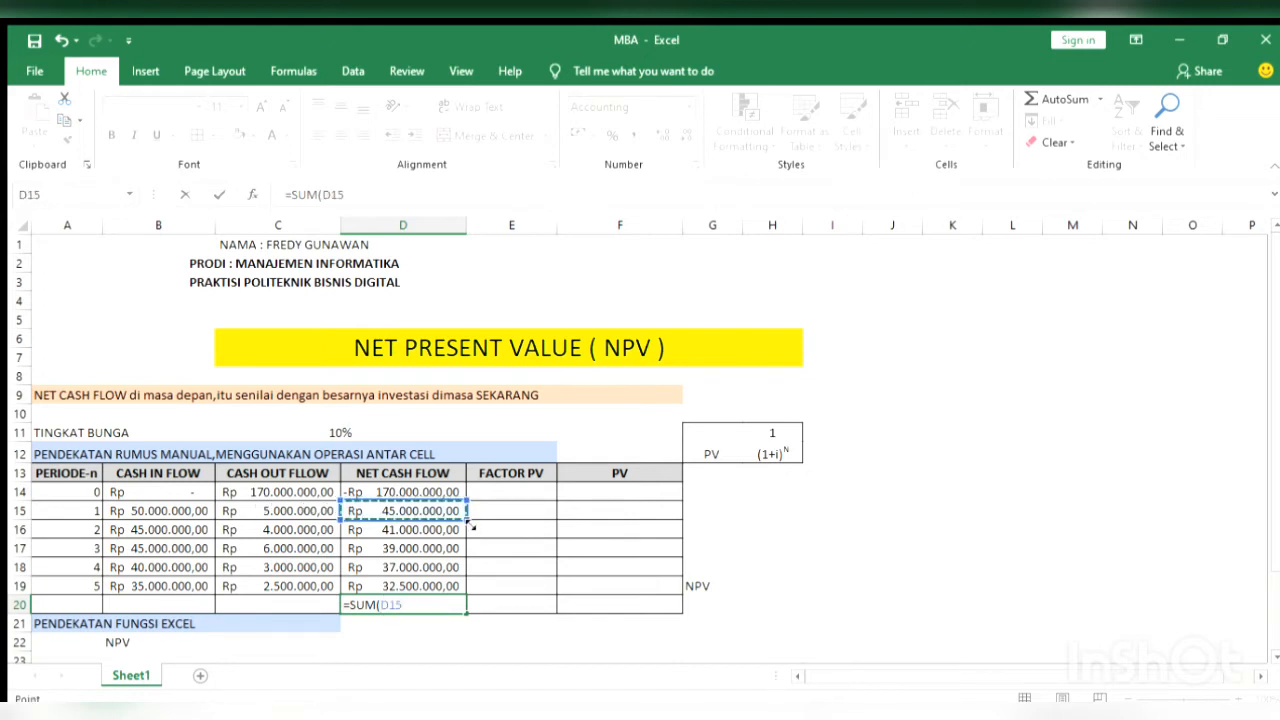
{"action": "left_click_drag", "start_coordinate": [472, 527], "coordinate": [452, 587]}
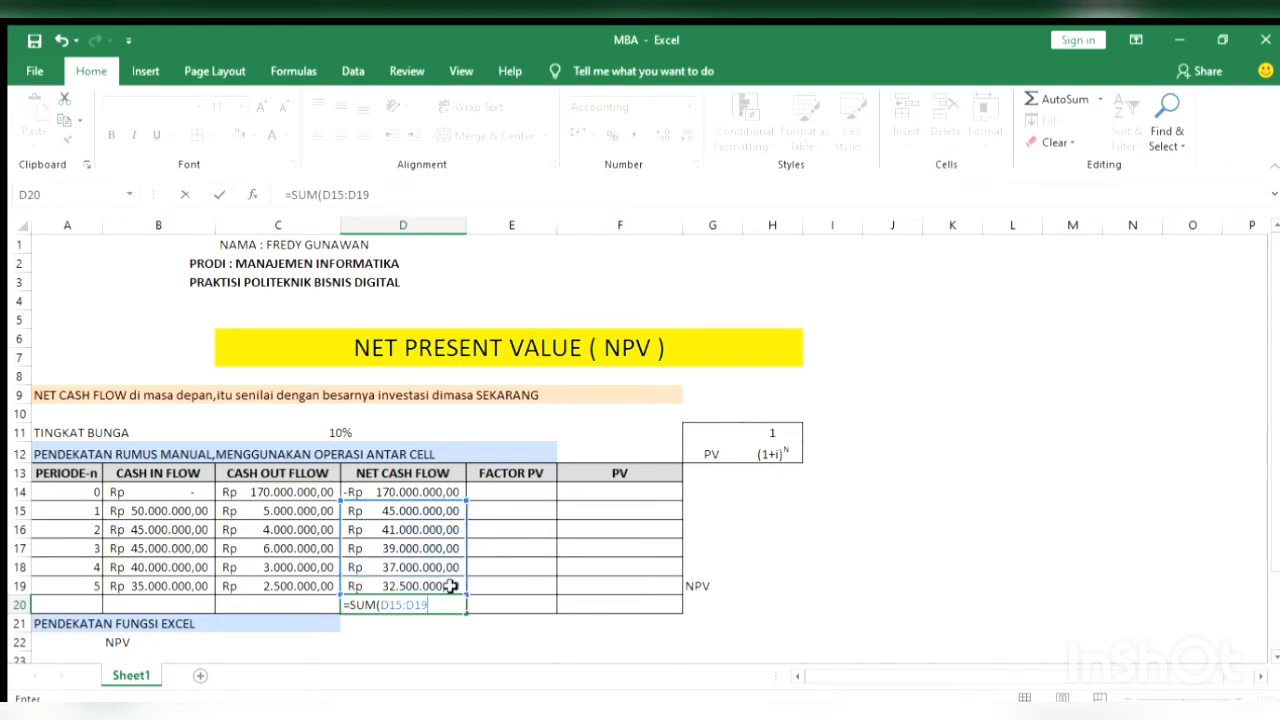
{"action": "type", "text": ")"}
{"action": "key", "text": "Return"}
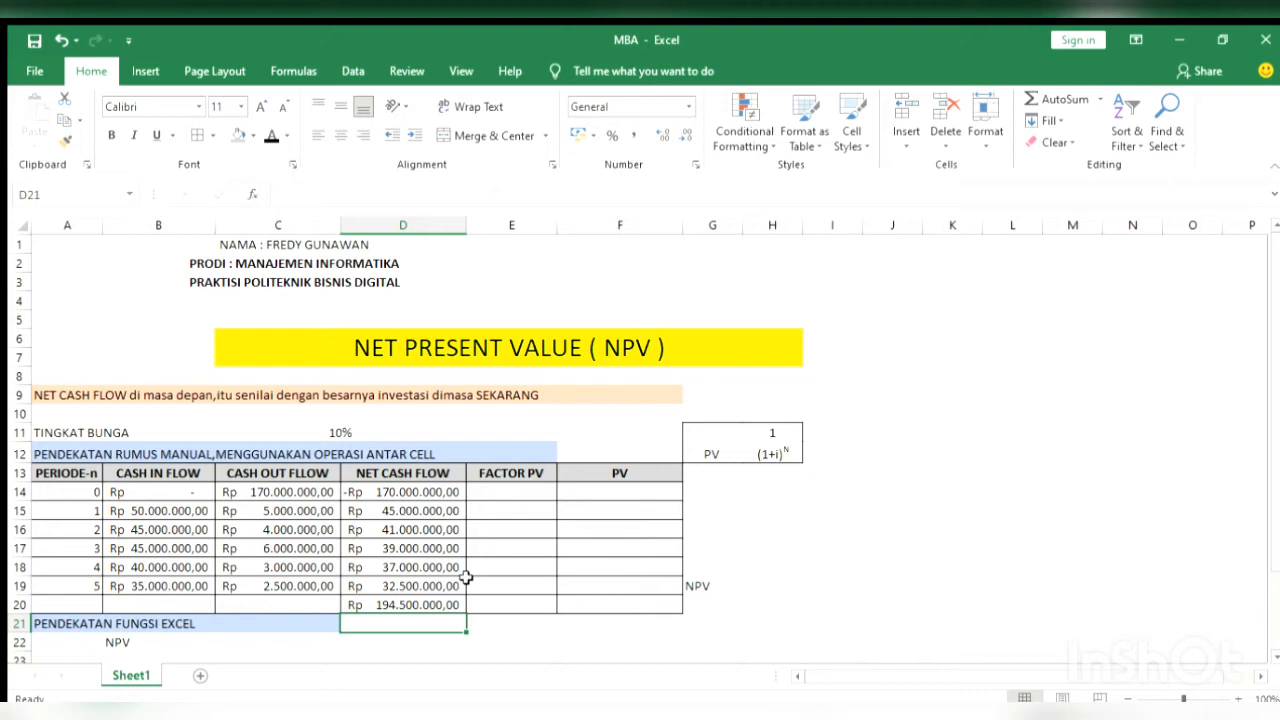
Calculate the period 1 PV factor in E15 with =1/((1+$C$11)^A15) and copy the formula down through E19
{"action": "left_click", "coordinate": [520, 488]}
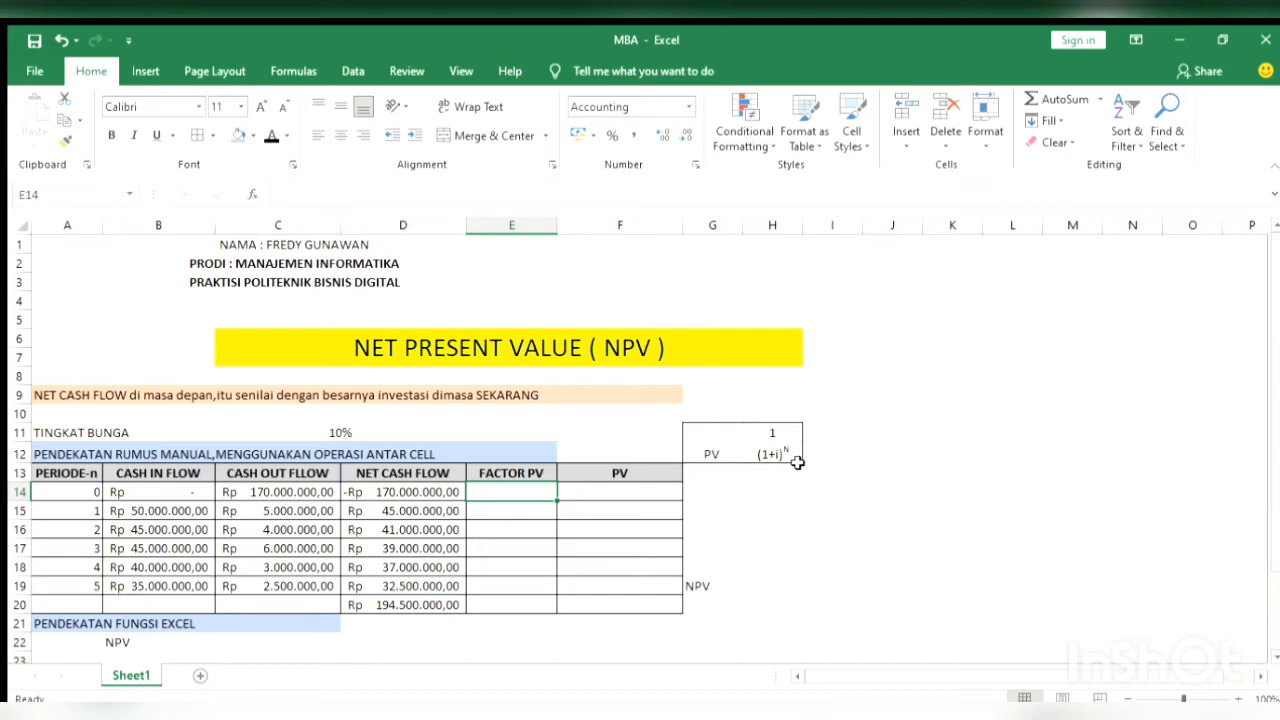
{"action": "left_click", "coordinate": [525, 512]}
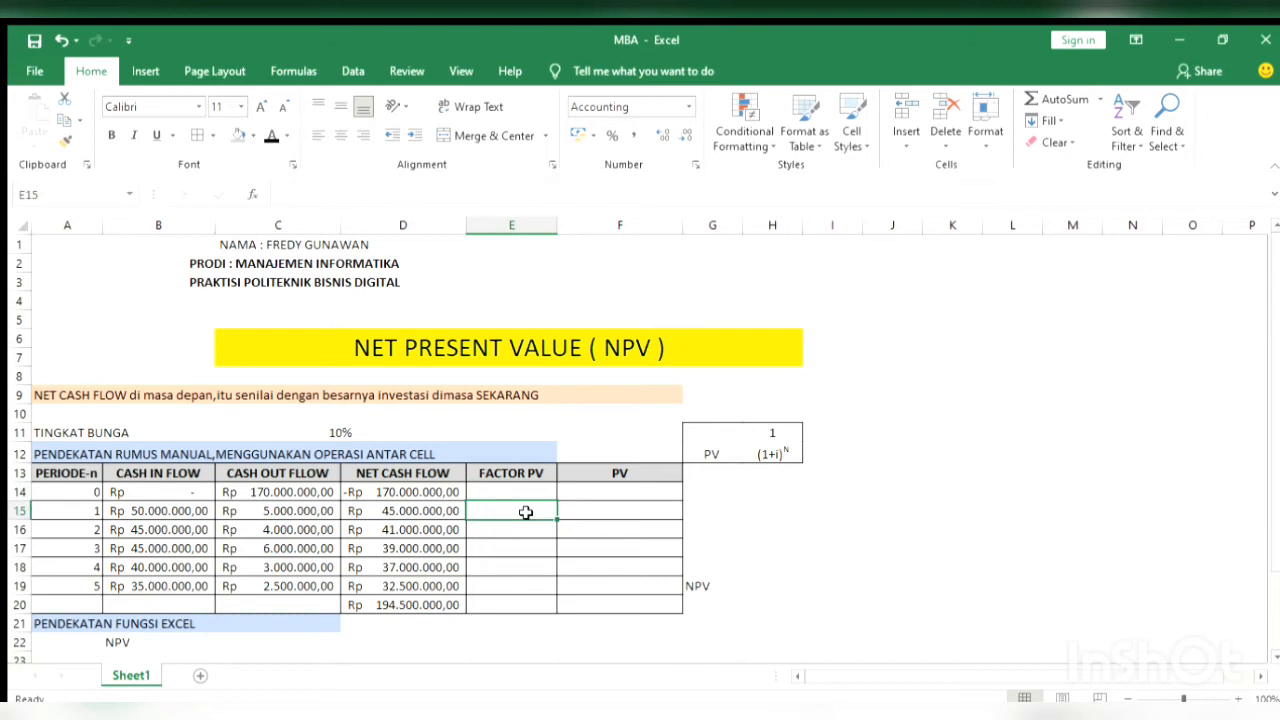
{"action": "type", "text": "=1"}
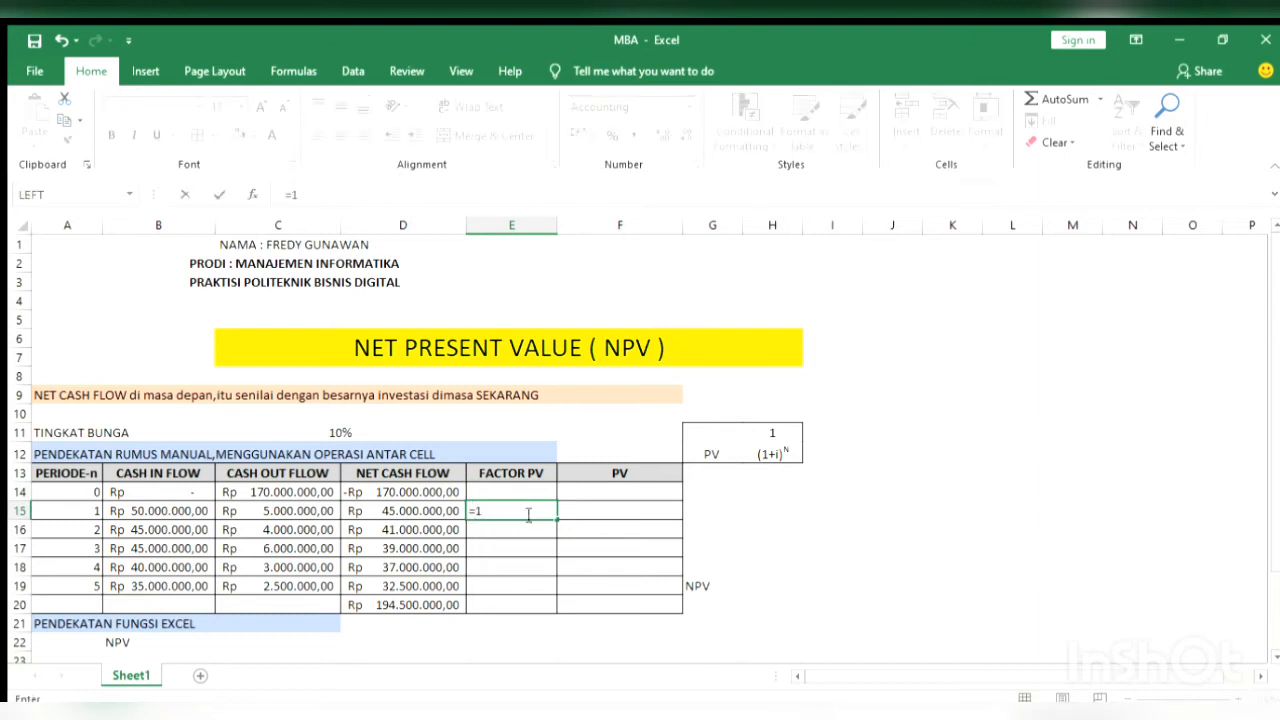
{"action": "type", "text": "/((1+"}
{"action": "left_click", "coordinate": [253, 432]}
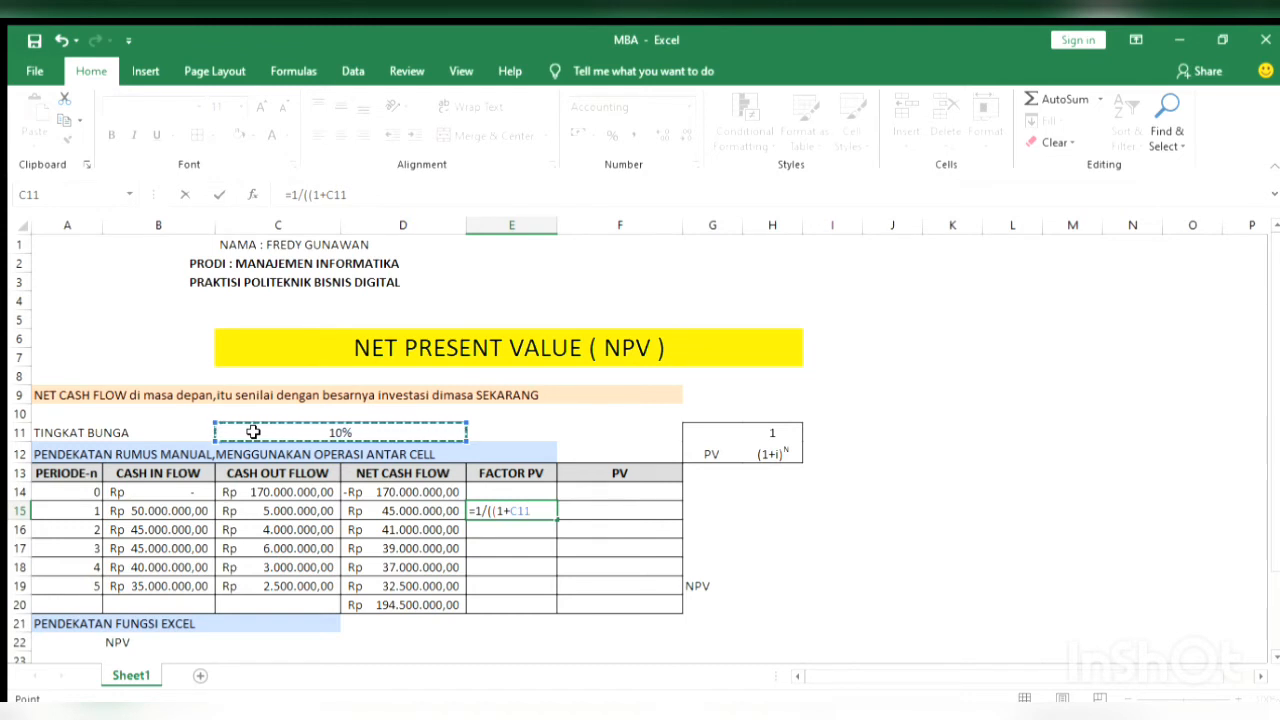
{"action": "key", "text": "F4"}
{"action": "type", "text": ")^"}
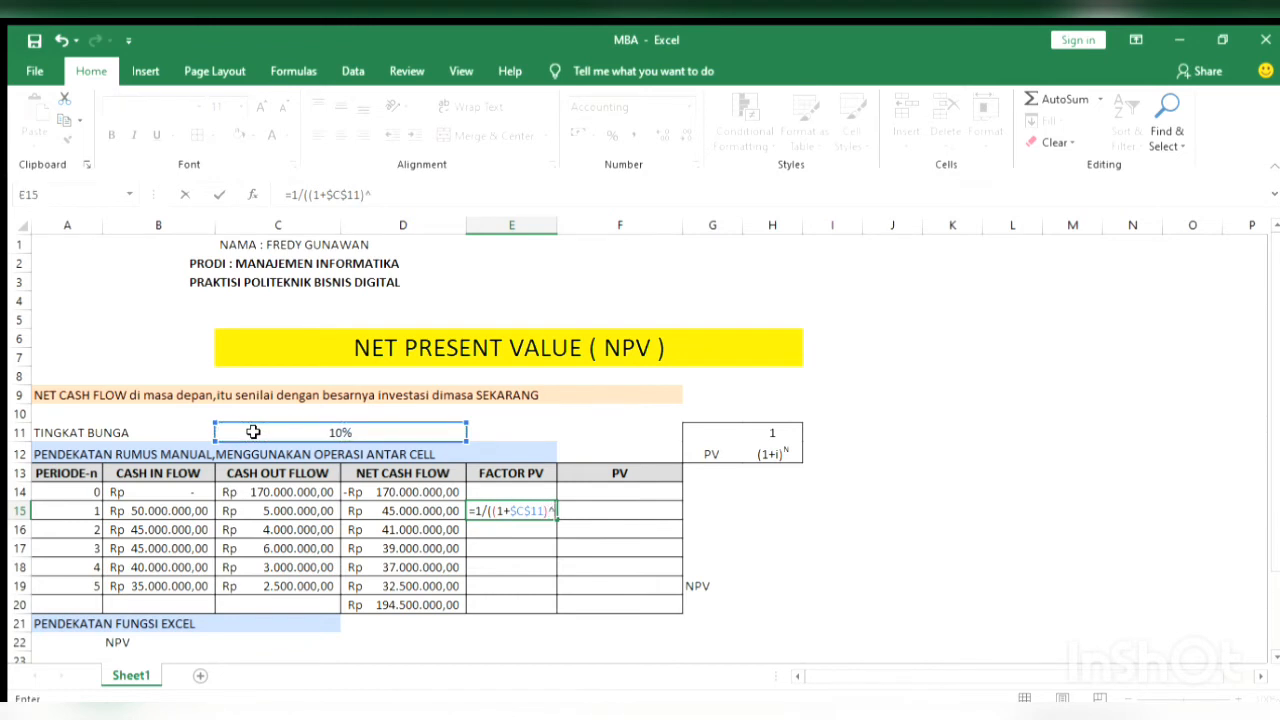
{"action": "left_click", "coordinate": [74, 511]}
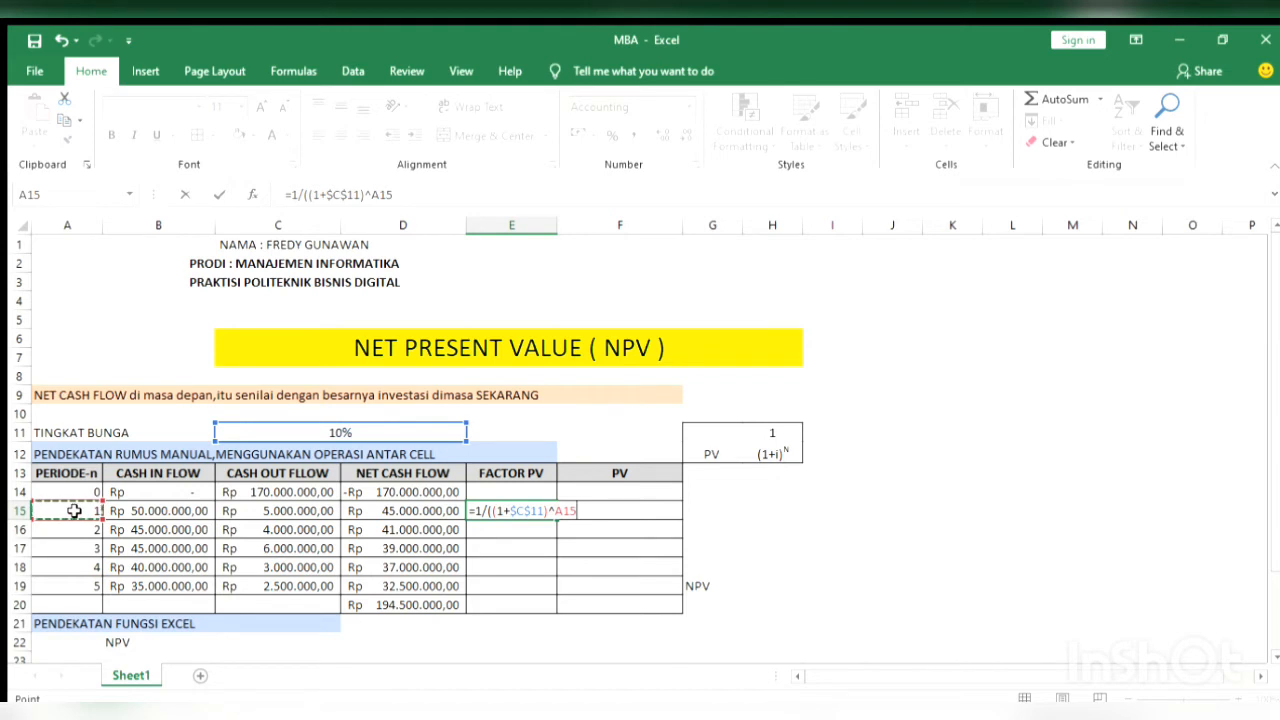
{"action": "type", "text": ")"}
{"action": "key", "text": "Return"}
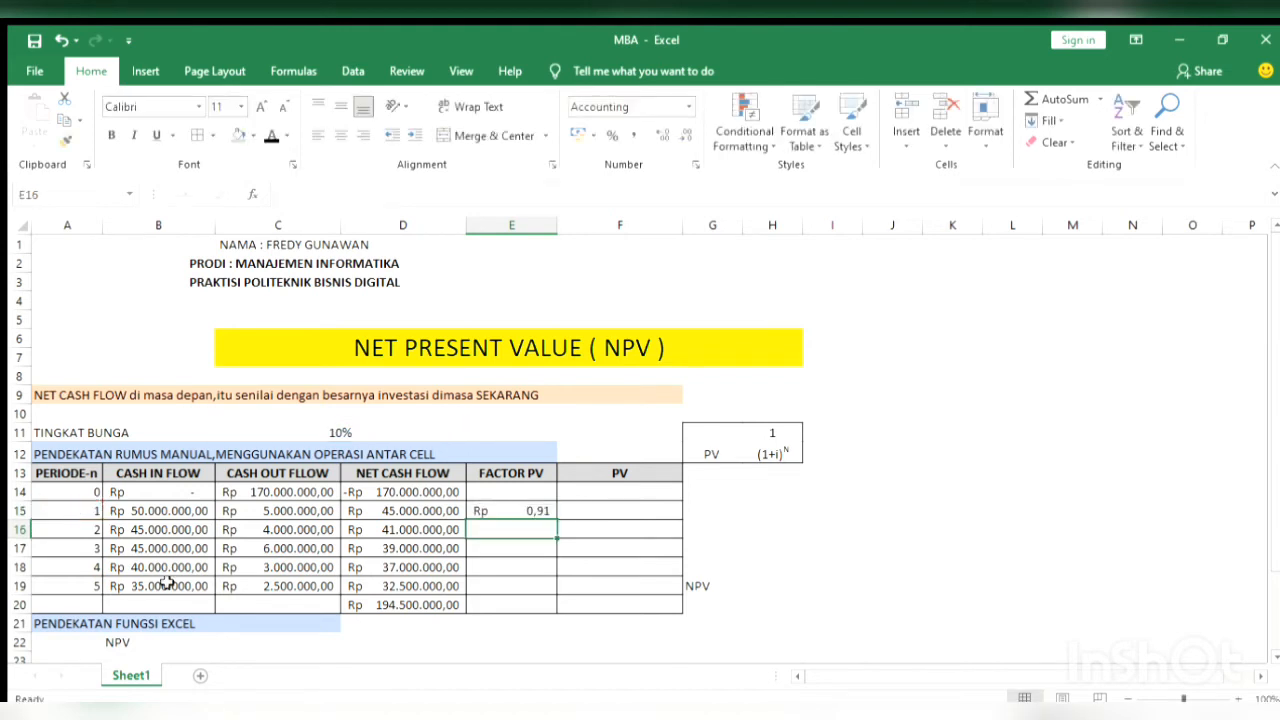
{"action": "left_click", "coordinate": [549, 511]}
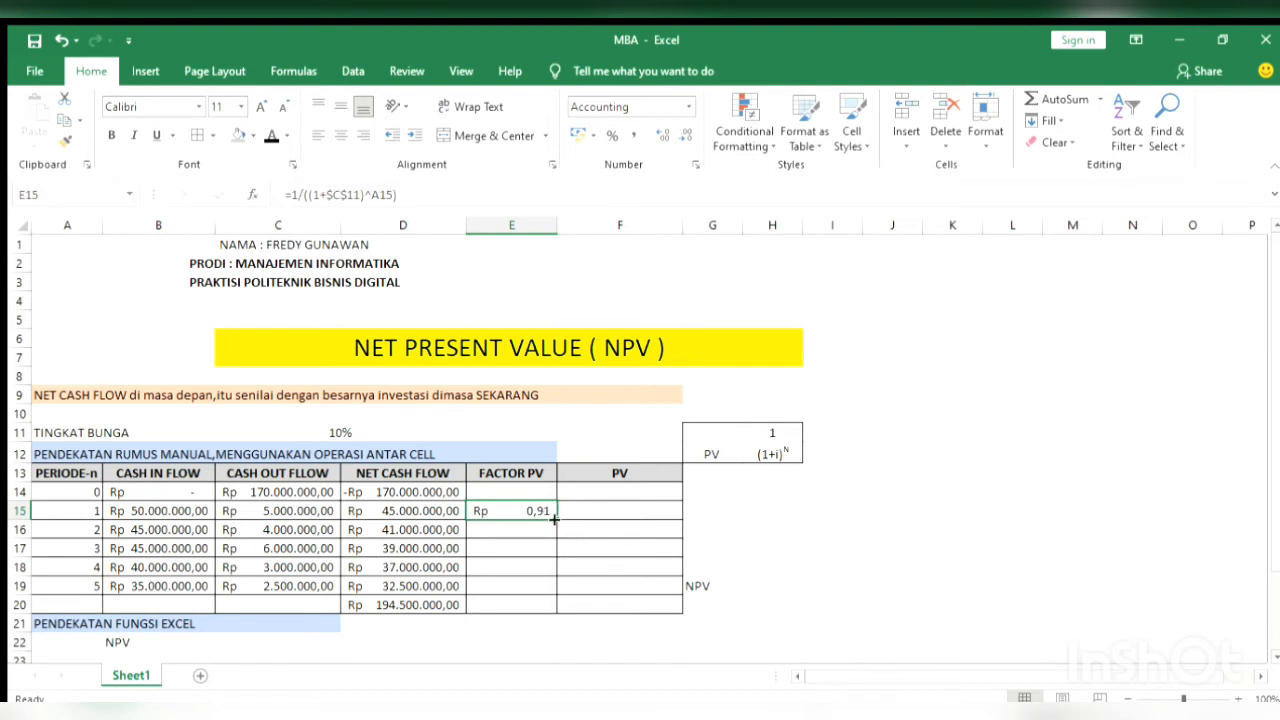
{"action": "left_click_drag", "start_coordinate": [554, 519], "coordinate": [545, 599]}
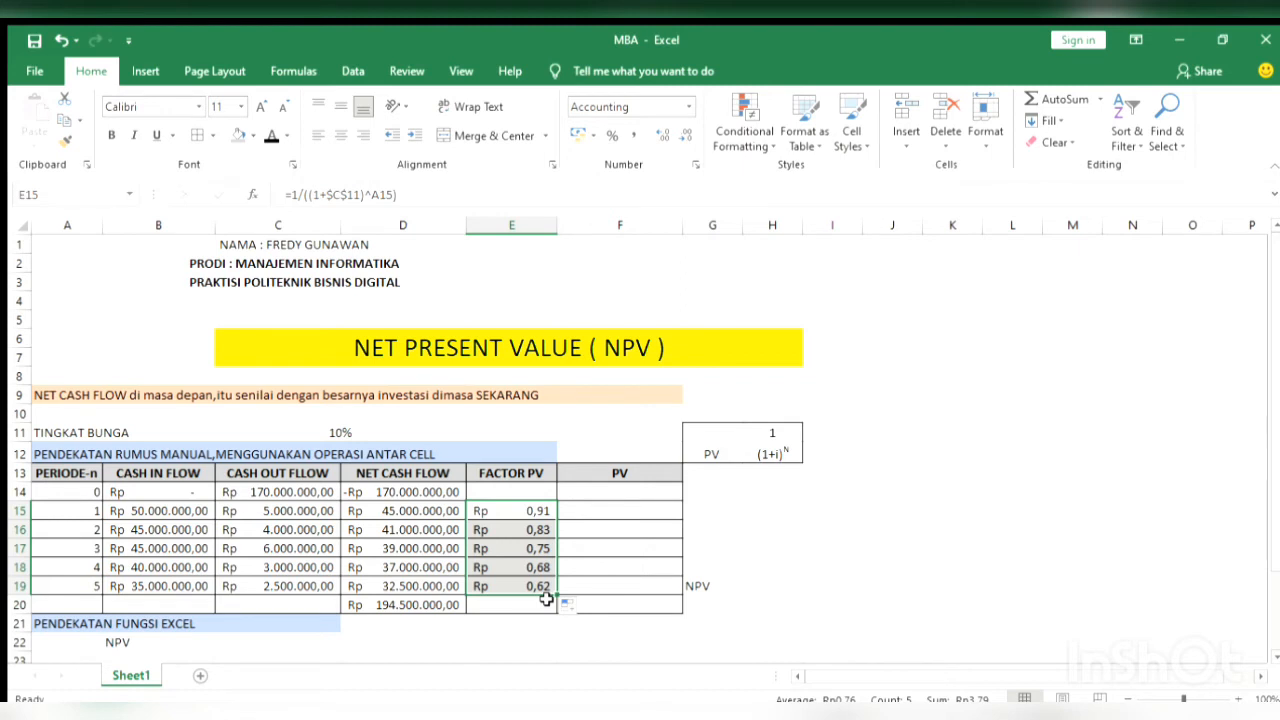
Calculate the period 1 present value in F15 with =D15*E15 and copy the formula down through F19
{"action": "left_click", "coordinate": [631, 509]}
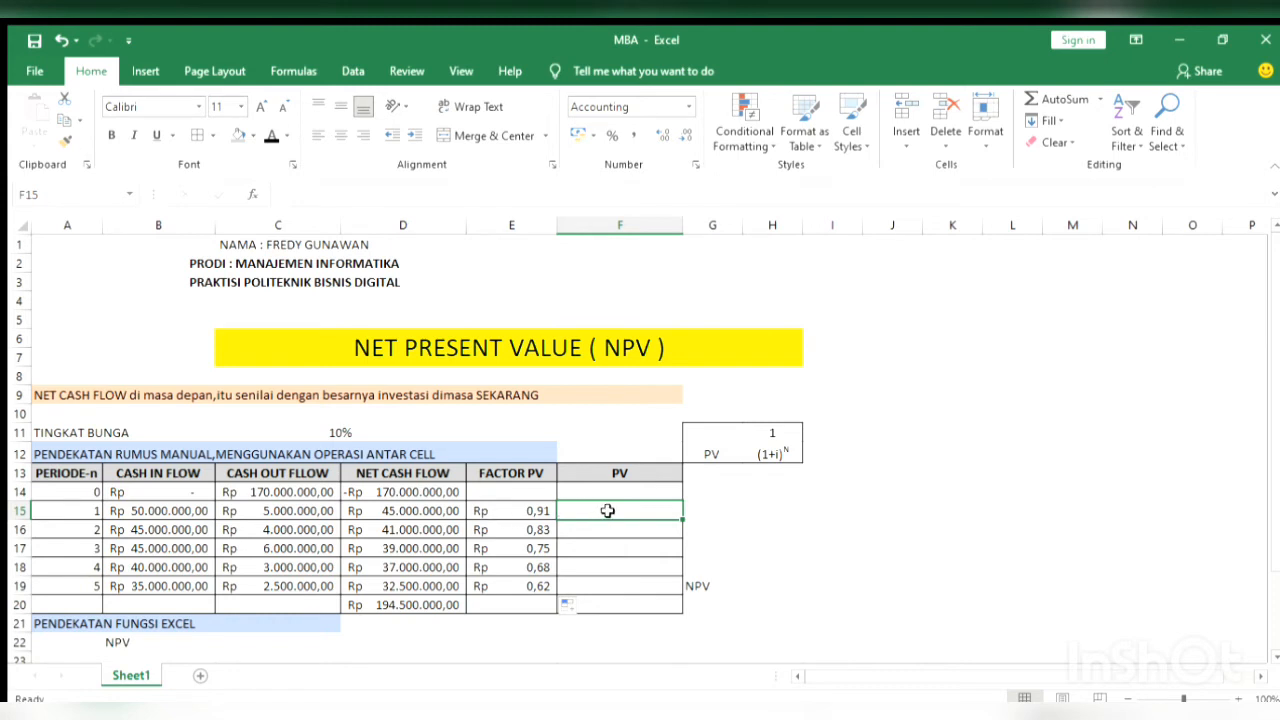
{"action": "type", "text": "="}
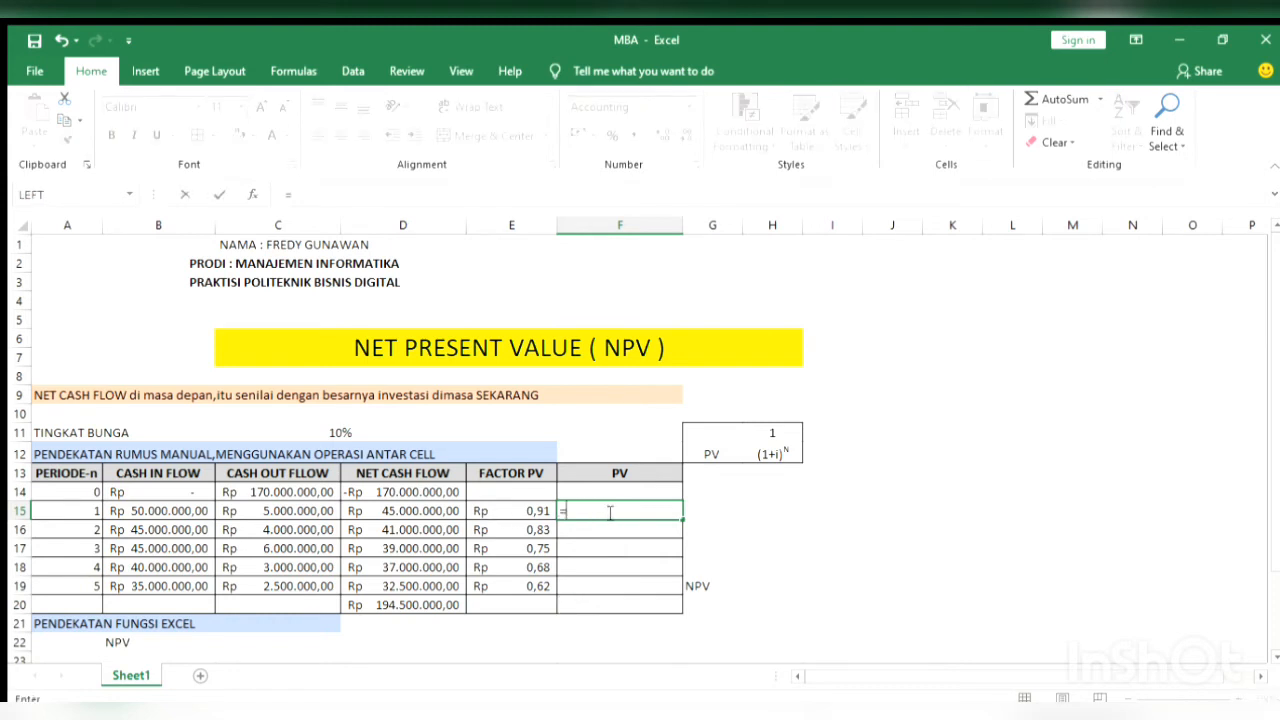
{"action": "left_click", "coordinate": [411, 511]}
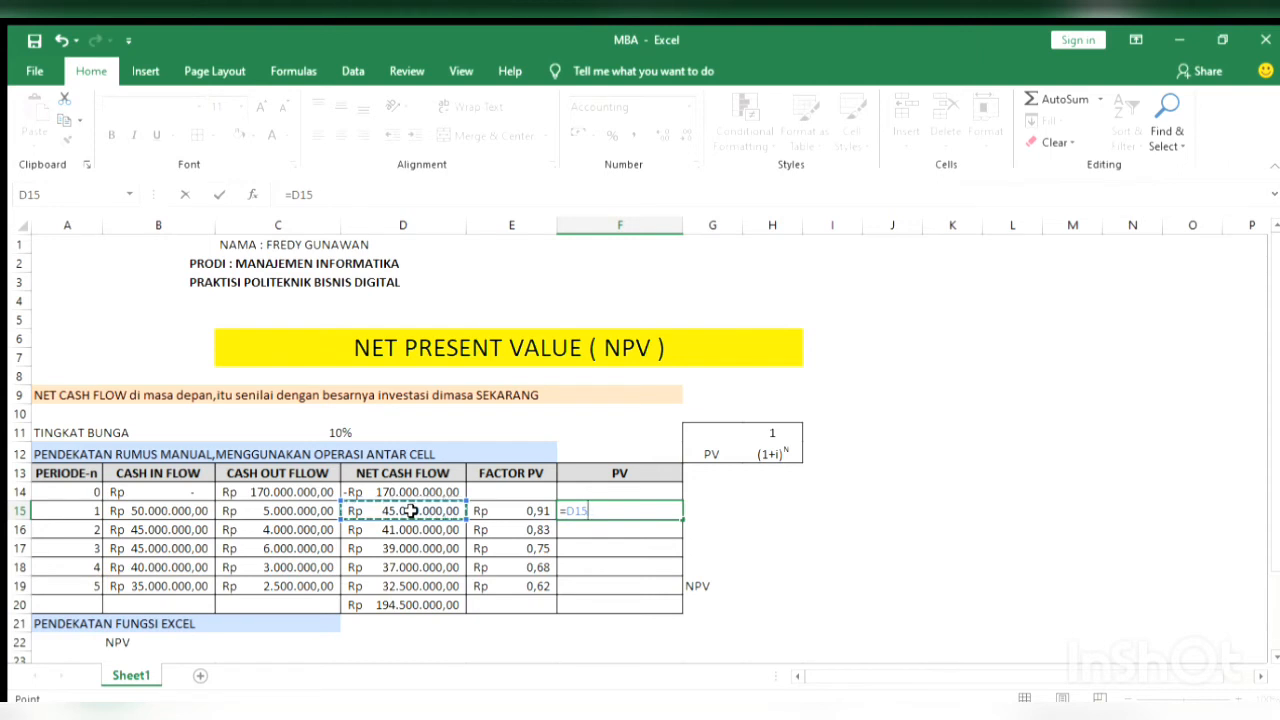
{"action": "type", "text": "*"}
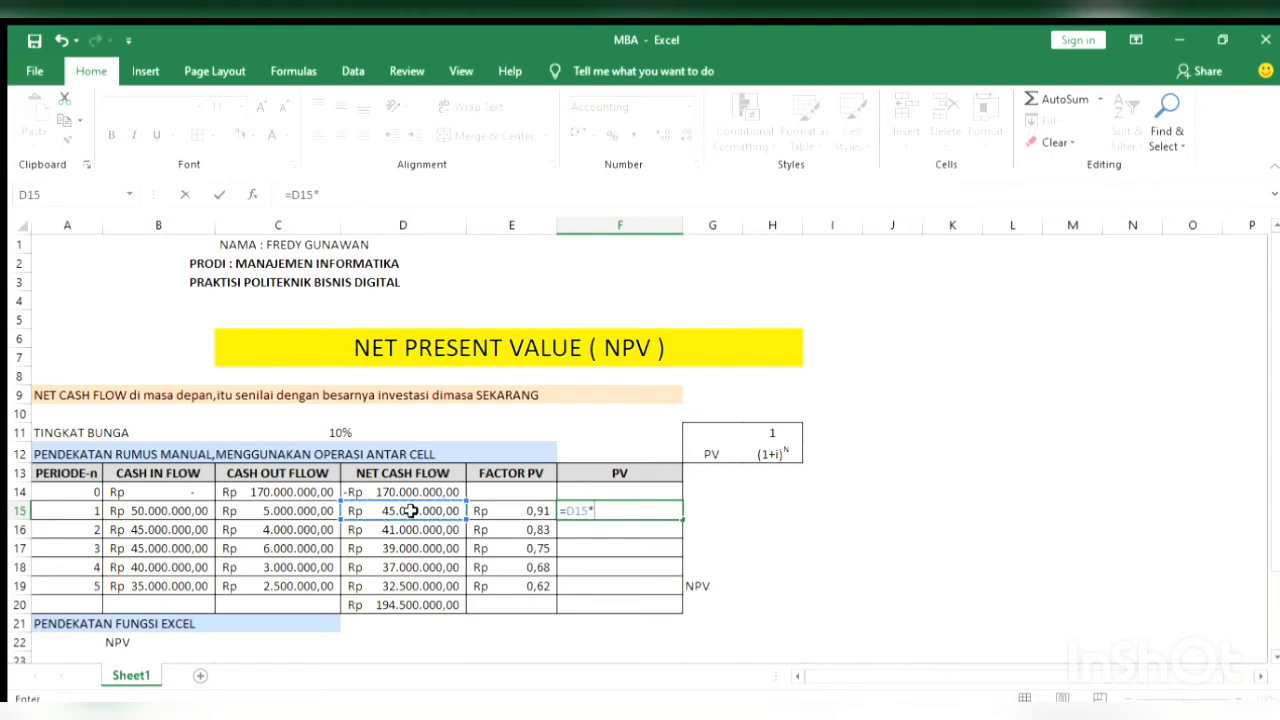
{"action": "left_click", "coordinate": [497, 511]}
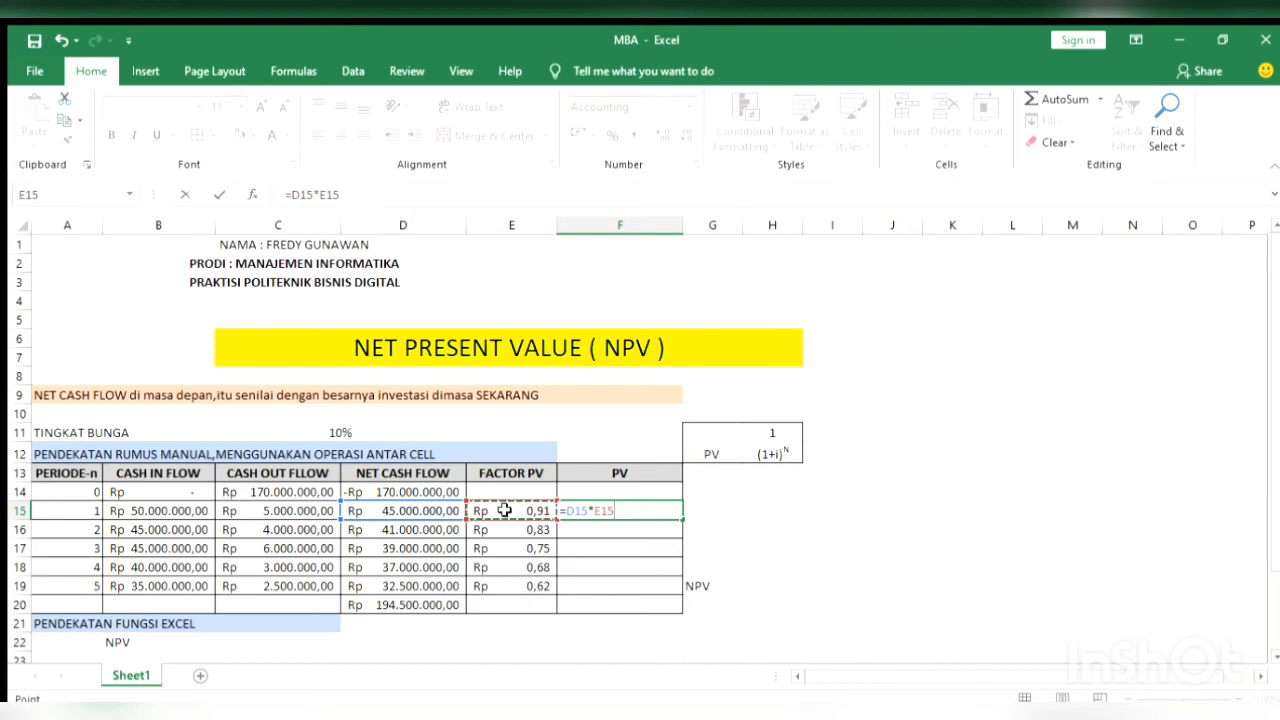
{"action": "key", "text": "Return"}
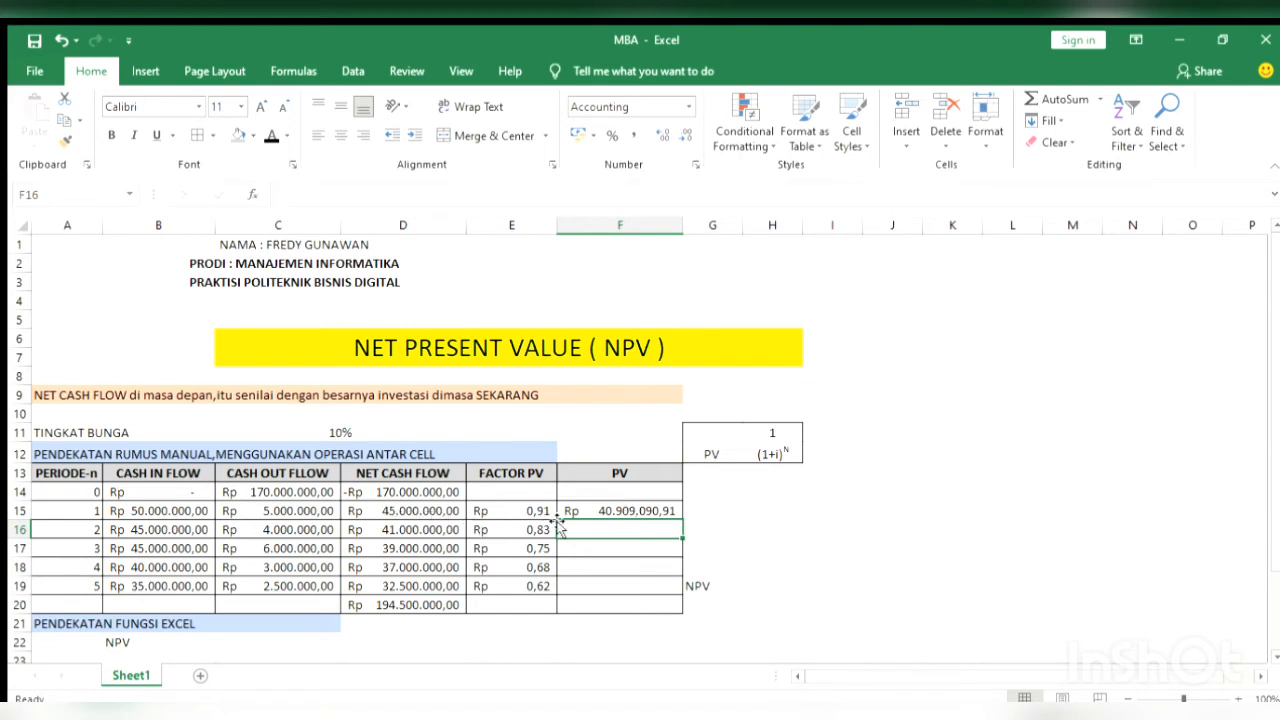
{"action": "left_click", "coordinate": [674, 510]}
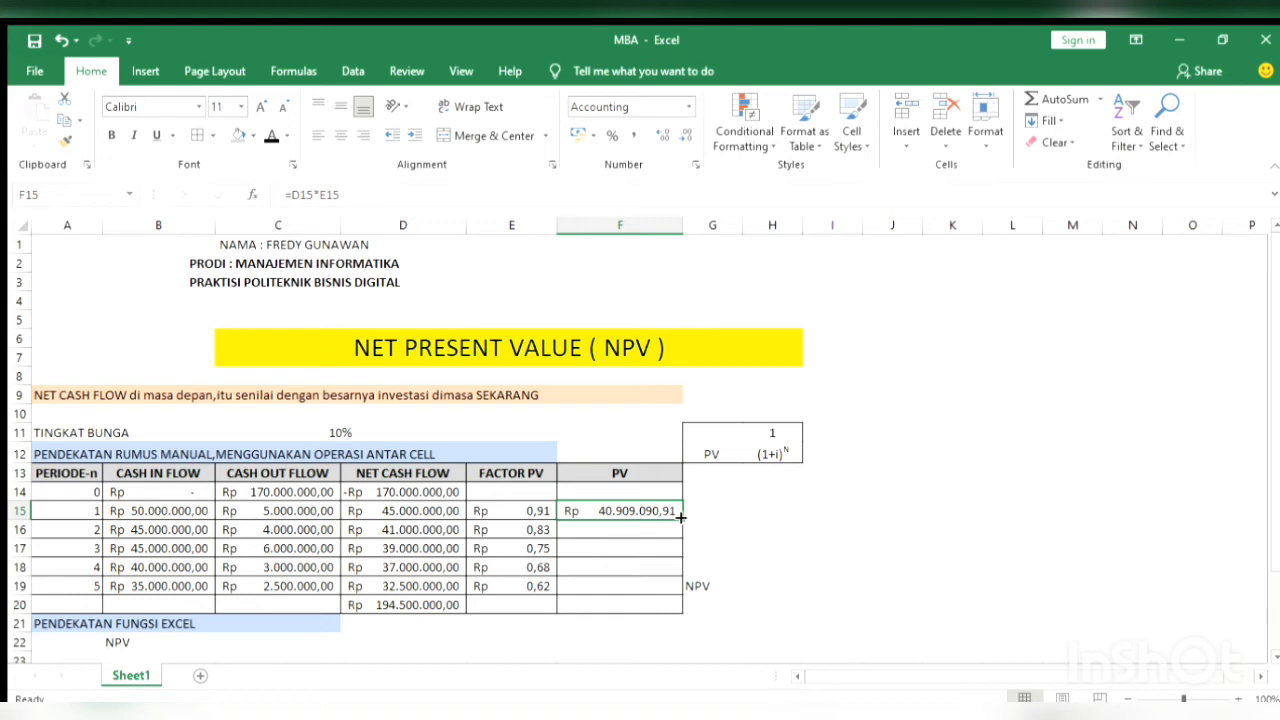
{"action": "left_click_drag", "start_coordinate": [680, 517], "coordinate": [676, 600]}
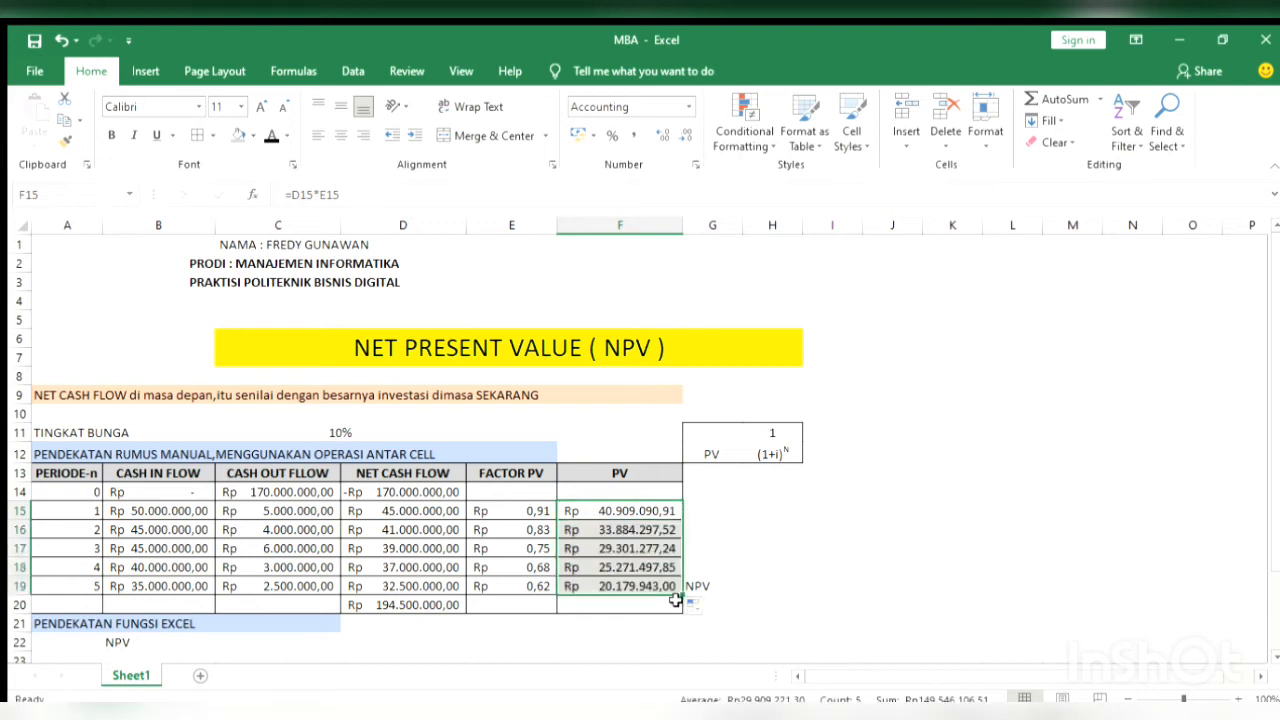
Total the present values of periods 1 to 5 in F20 with =SUM(F15:F19)
{"action": "left_click", "coordinate": [635, 606]}
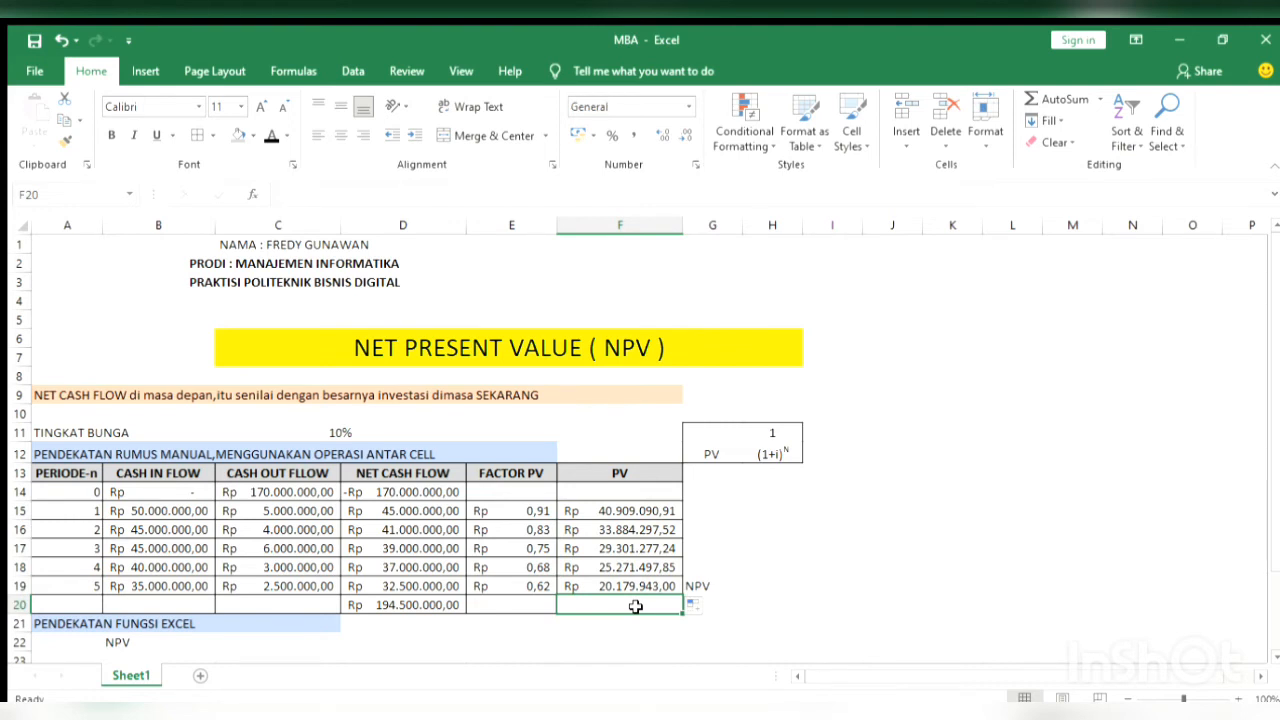
{"action": "type", "text": "=SU"}
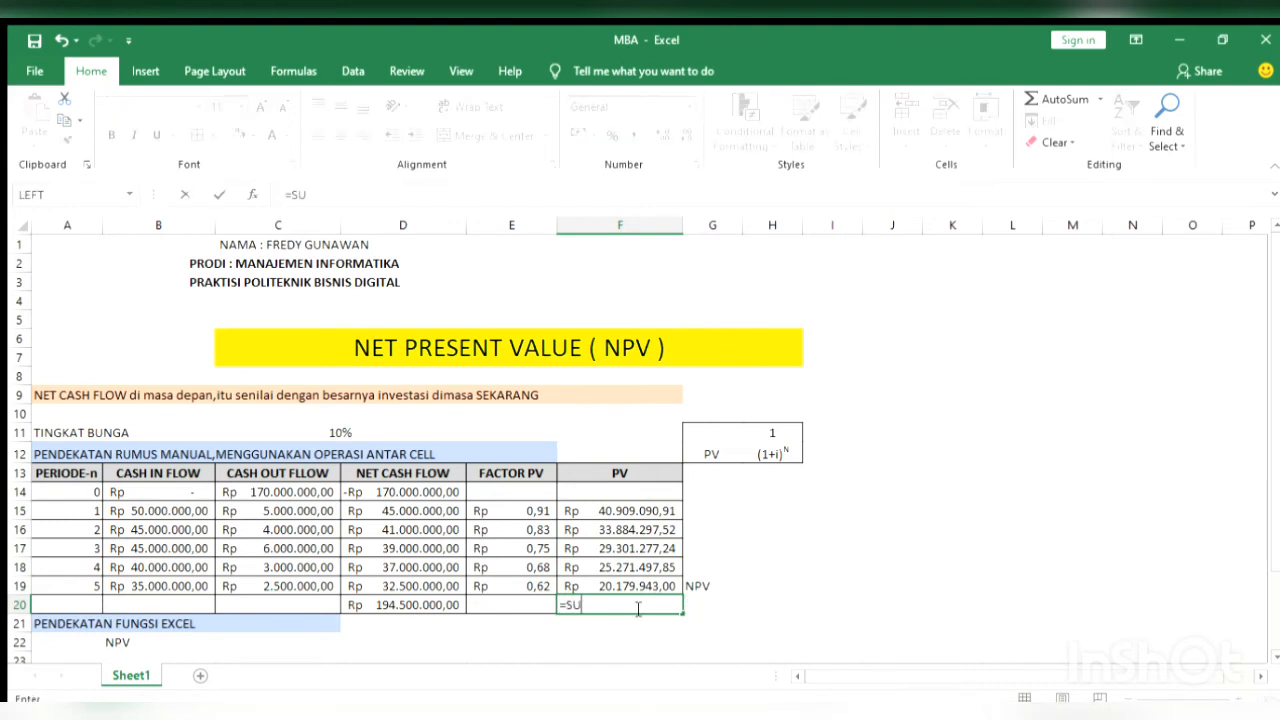
{"action": "type", "text": "M("}
{"action": "left_click", "coordinate": [620, 511]}
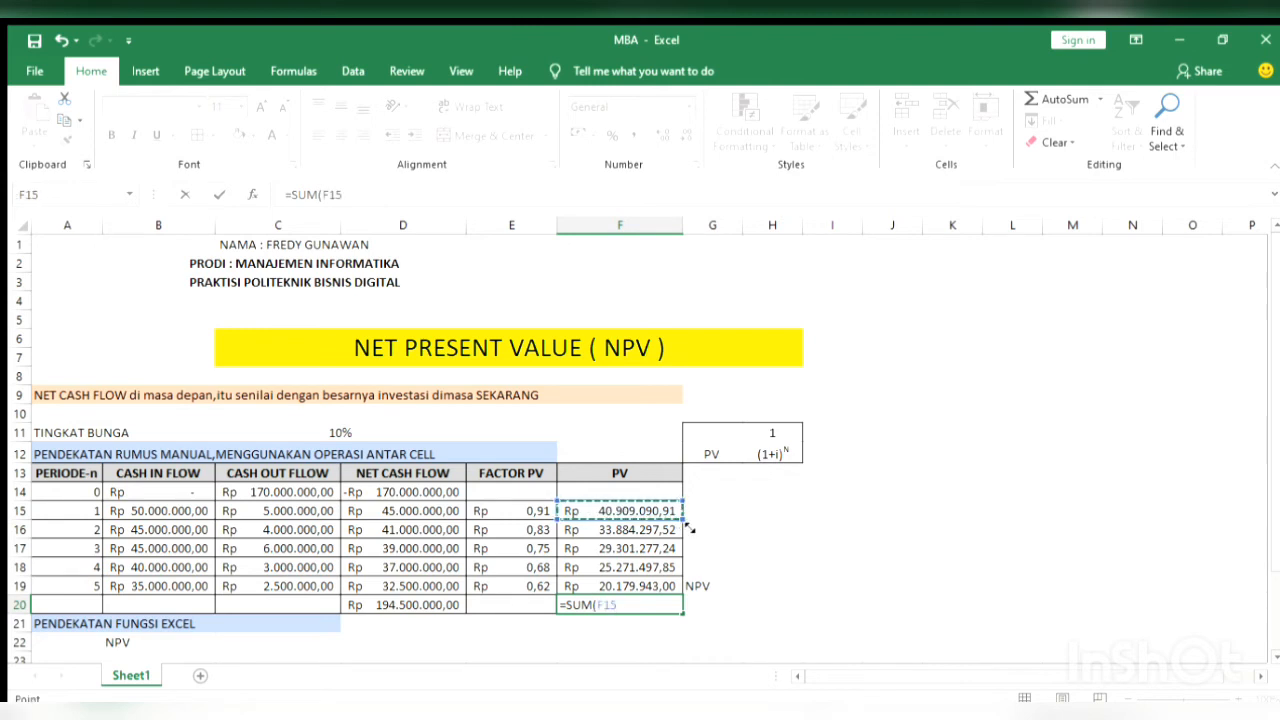
{"action": "type", "text": ":F16"}
{"action": "left_click_drag", "start_coordinate": [684, 549], "coordinate": [672, 590]}
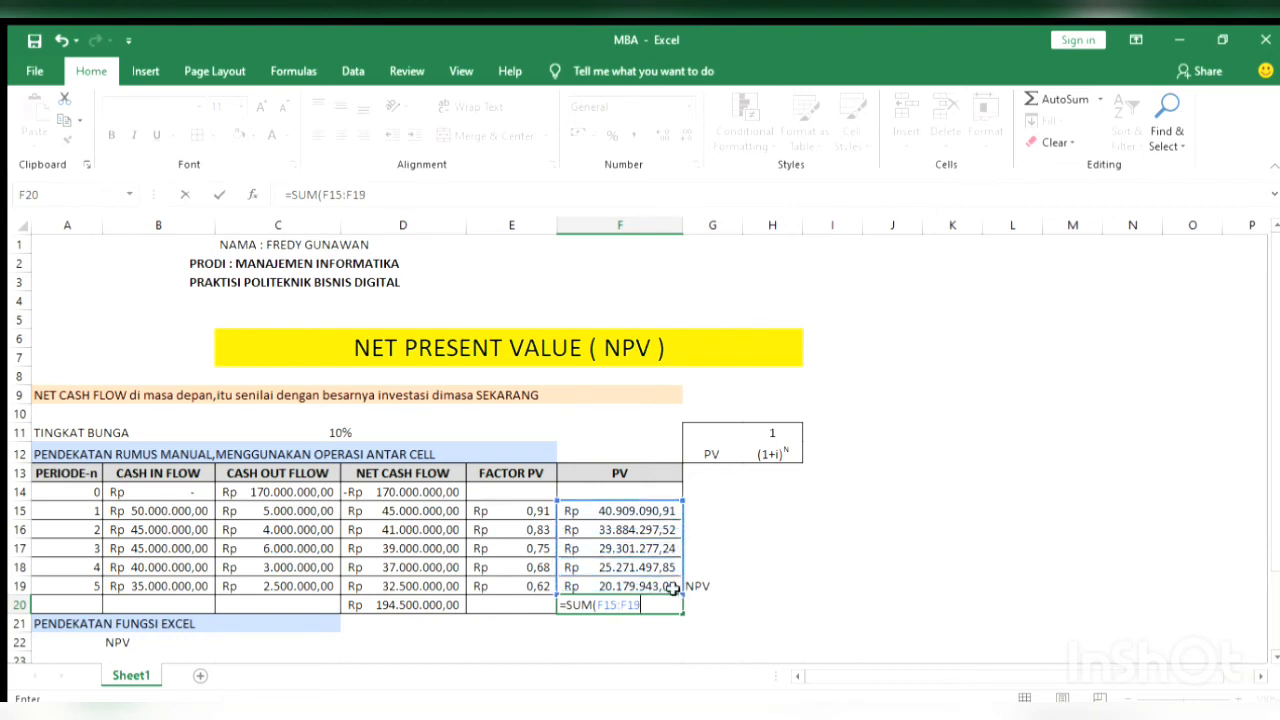
{"action": "type", "text": "0"}
{"action": "key", "text": "BackSpace"}
{"action": "key", "text": "Return"}
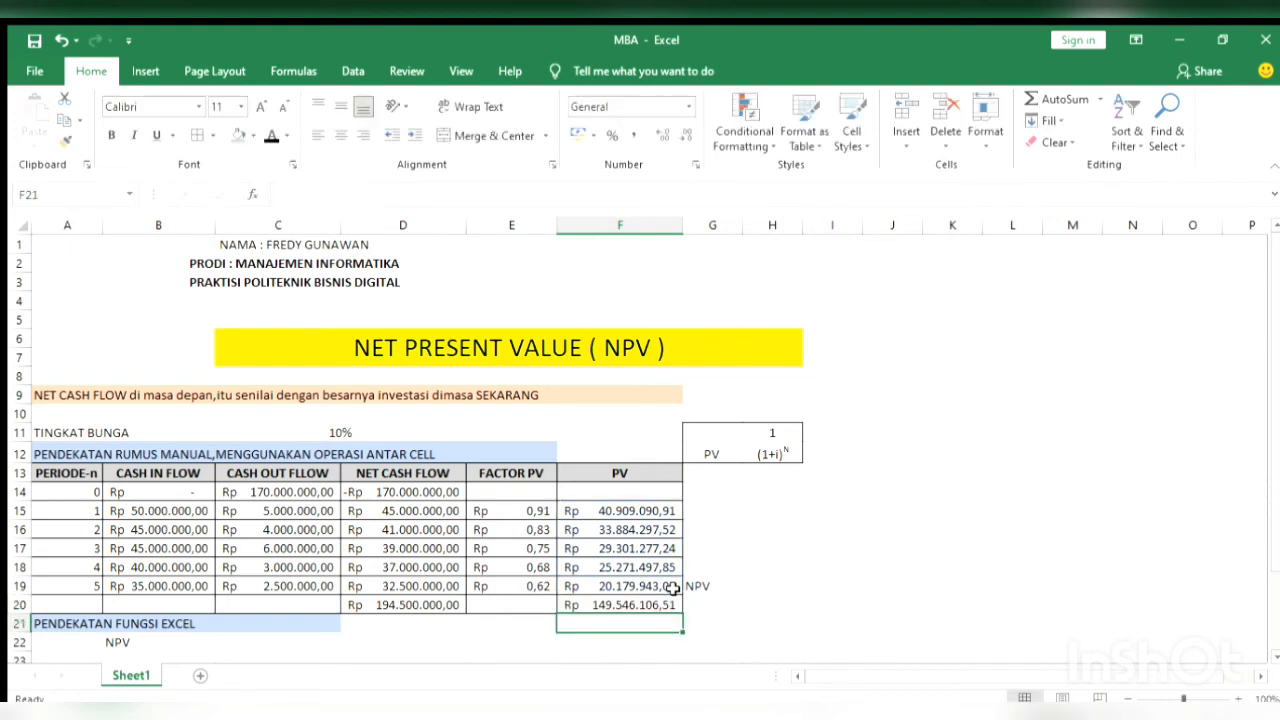
Calculate the net present value with Excel's NPV function in F22, using =NPV(C11;D15:D19)
{"action": "key", "text": "Down"}
{"action": "key", "text": "Down"}
{"action": "key", "text": "Down"}
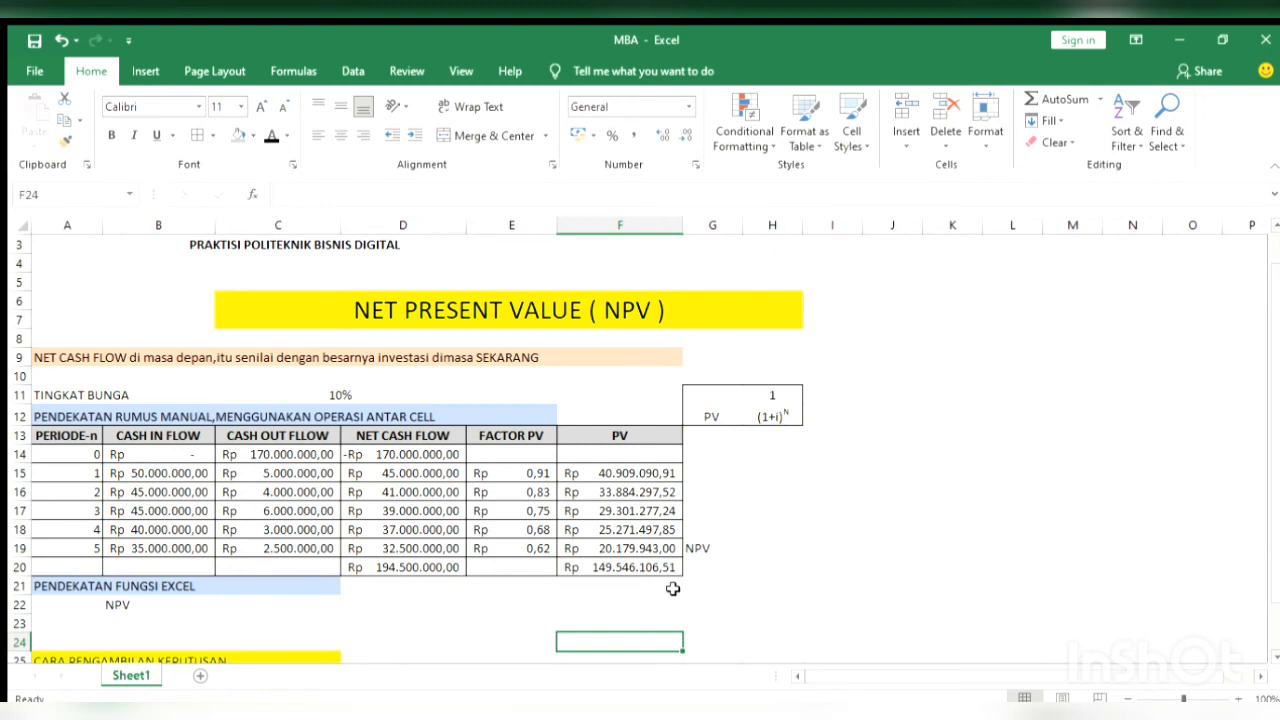
{"action": "scroll", "coordinate": [673, 589], "scroll_direction": "down", "scroll_amount": 1}
{"action": "key", "text": "Up"}
{"action": "key", "text": "Up"}
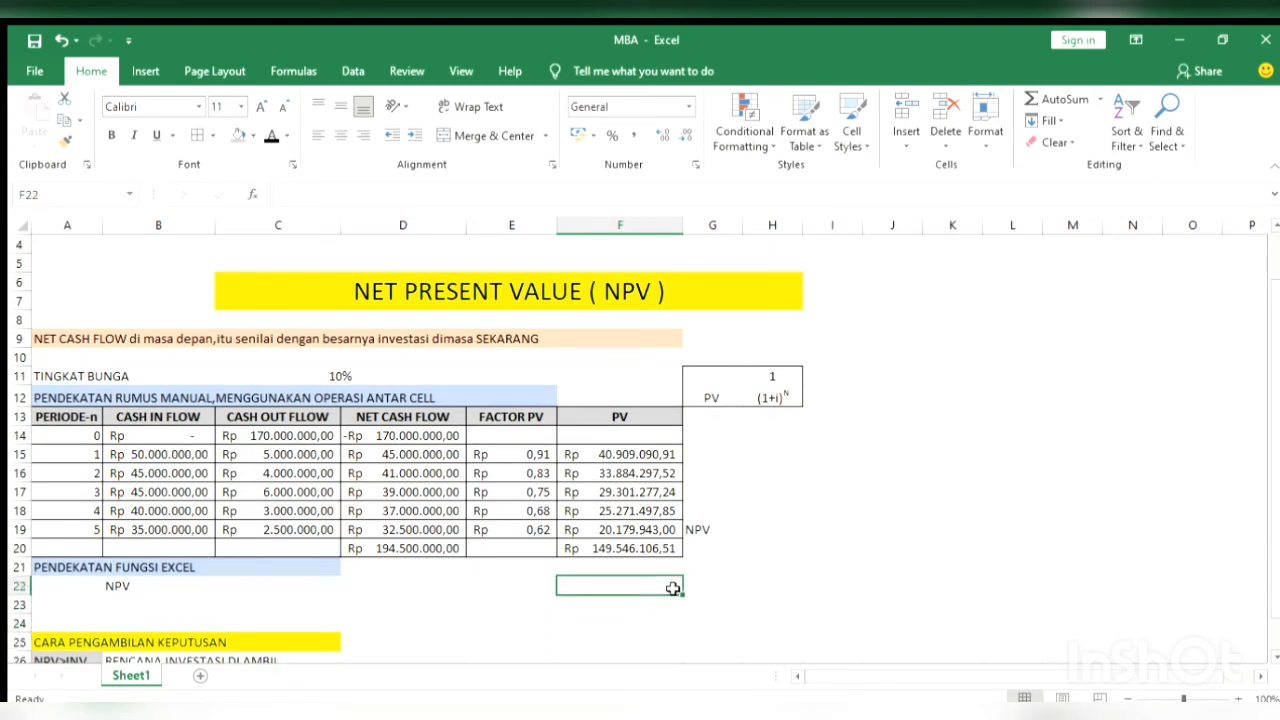
{"action": "type", "text": "="}
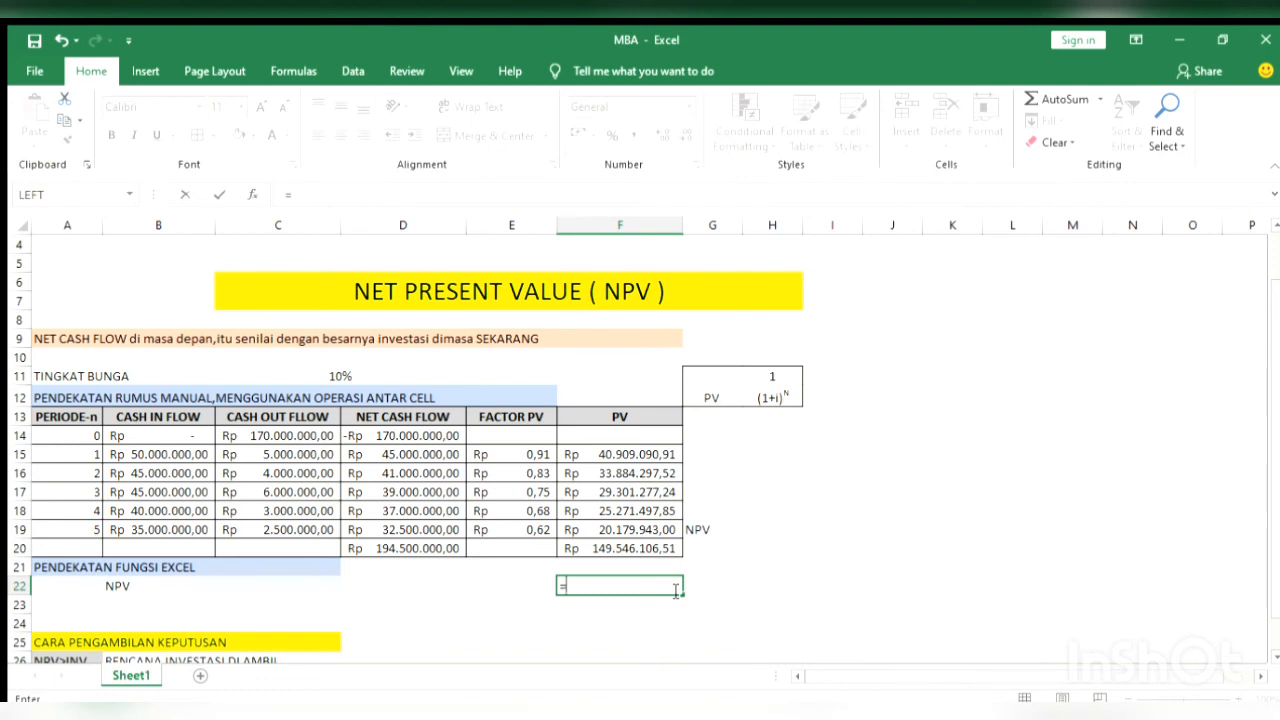
{"action": "type", "text": "NPV("}
{"action": "left_click", "coordinate": [412, 373]}
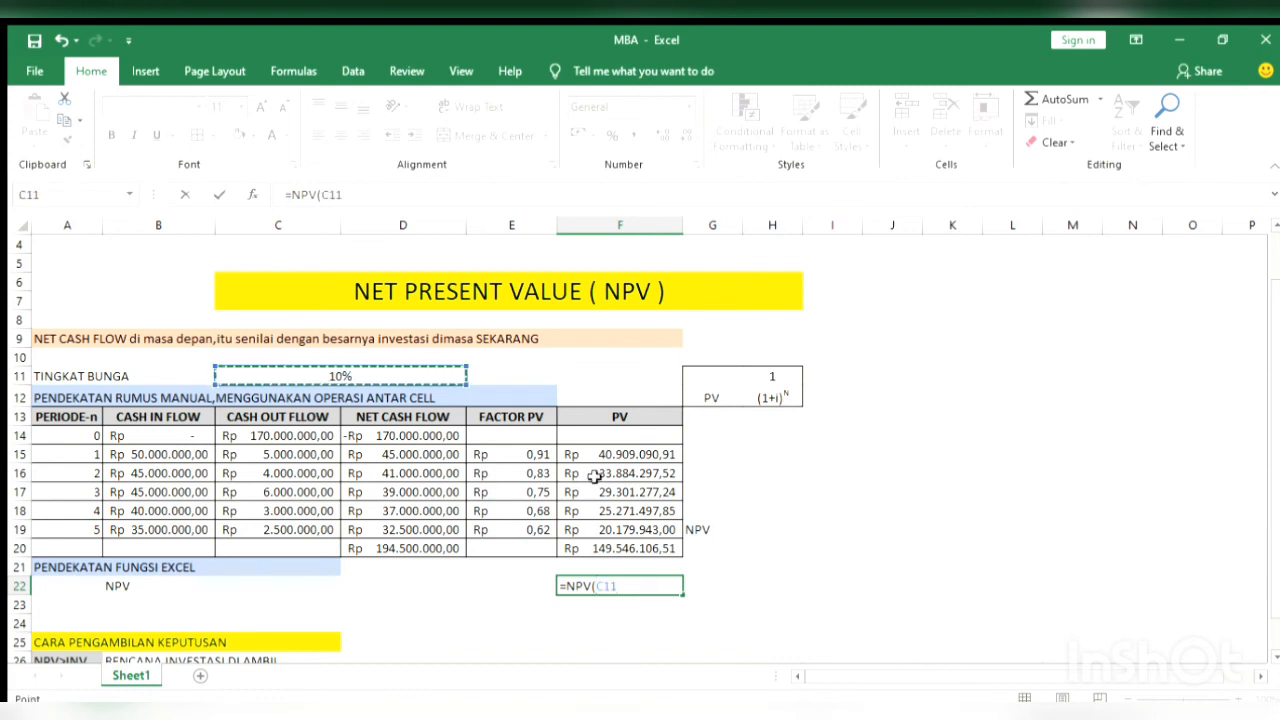
{"action": "type", "text": ";"}
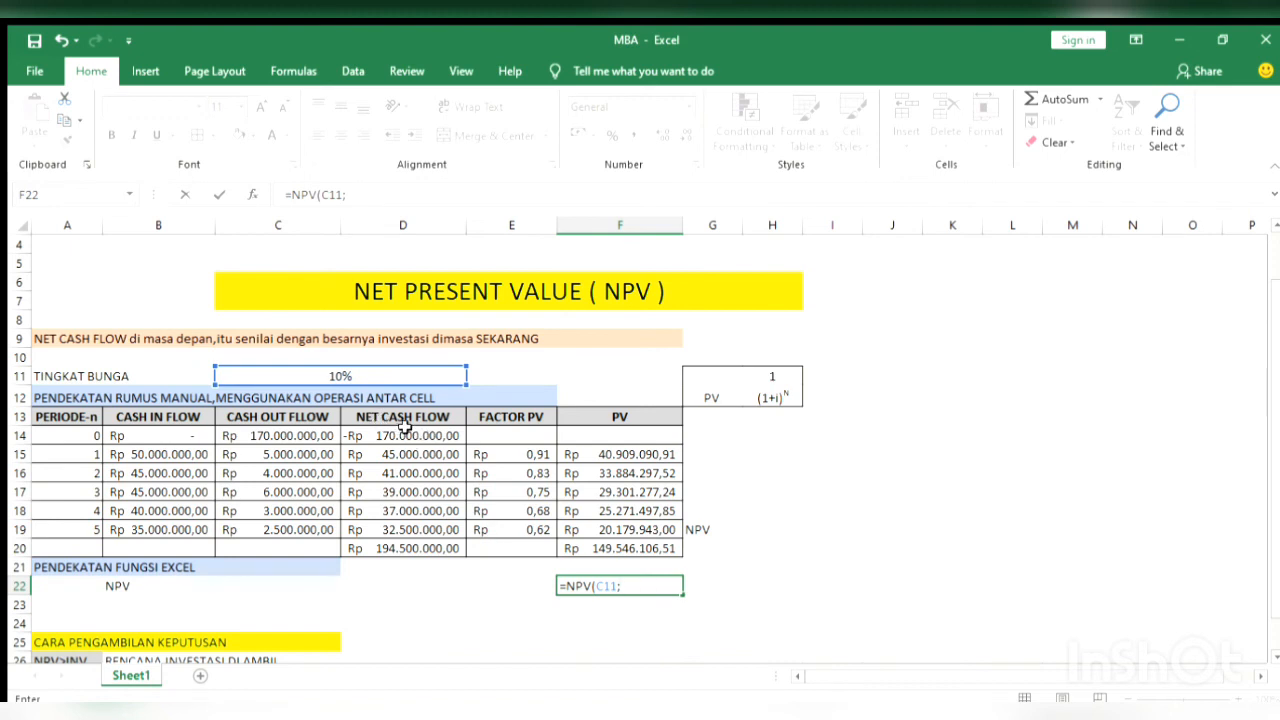
{"action": "left_click", "coordinate": [413, 454]}
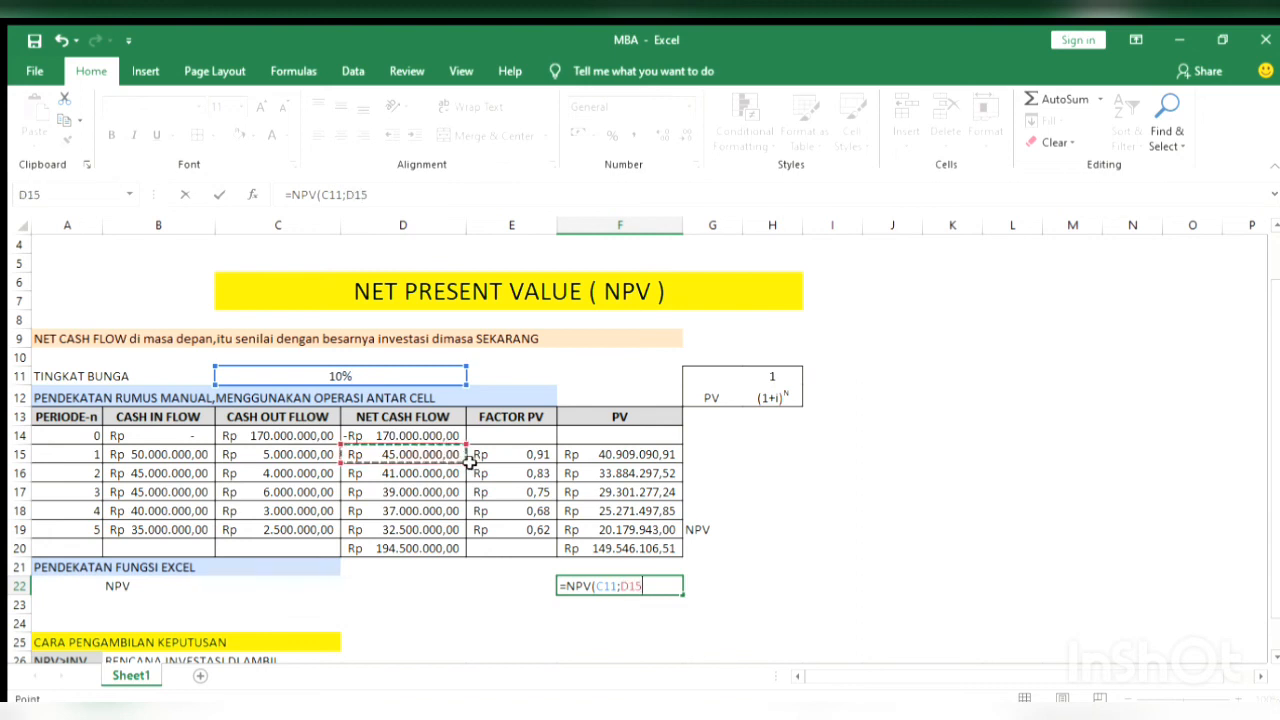
{"action": "left_click_drag", "start_coordinate": [469, 466], "coordinate": [448, 541]}
{"action": "type", "text": ")"}
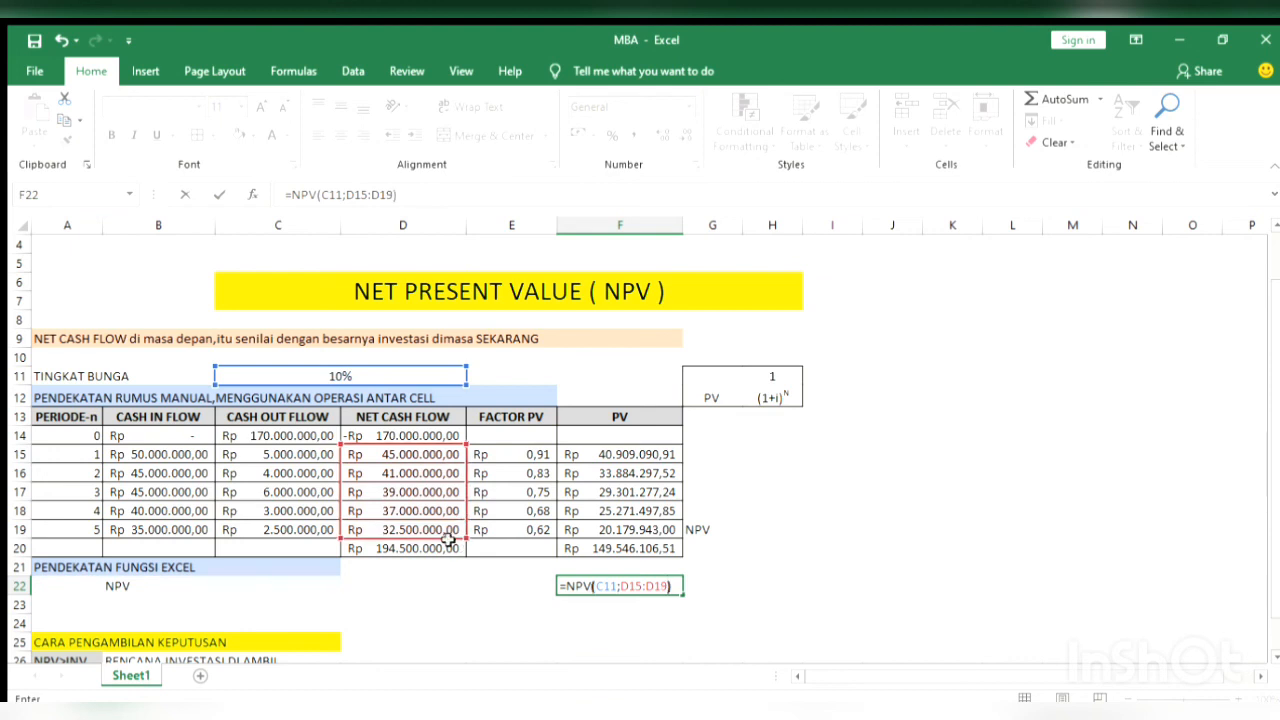
{"action": "key", "text": "Return"}
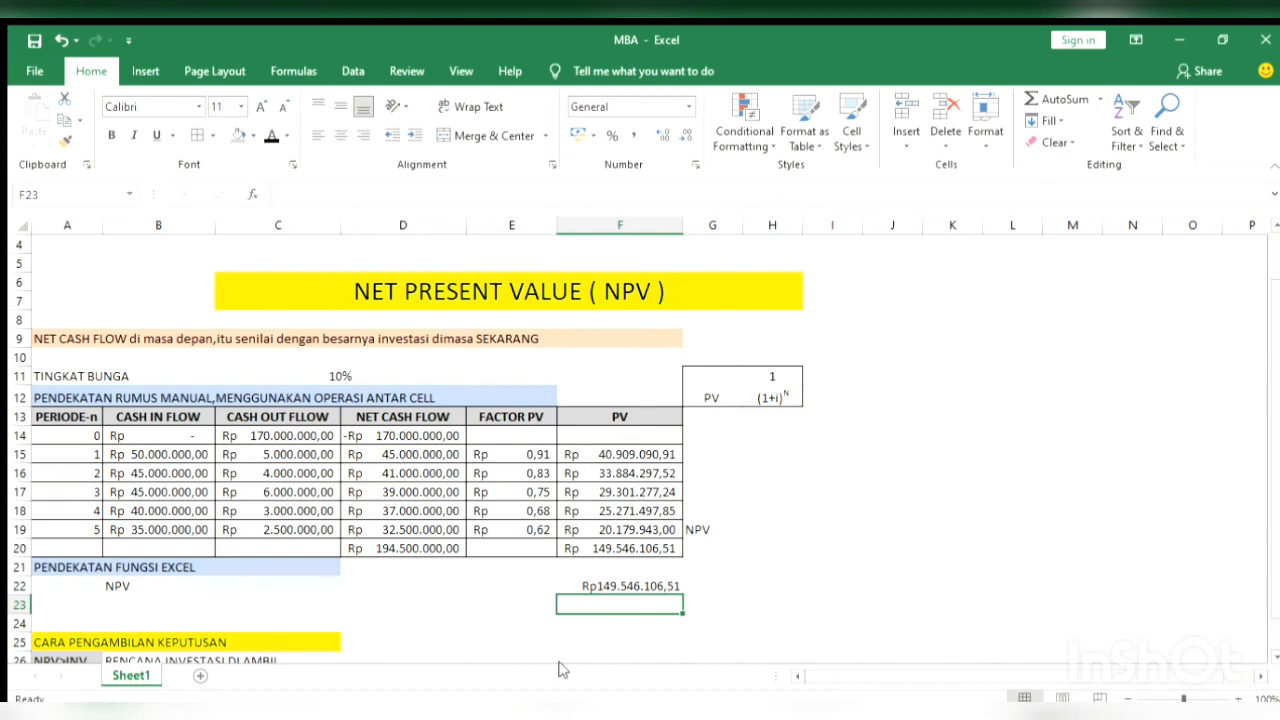
{"action": "key", "text": "Down"}
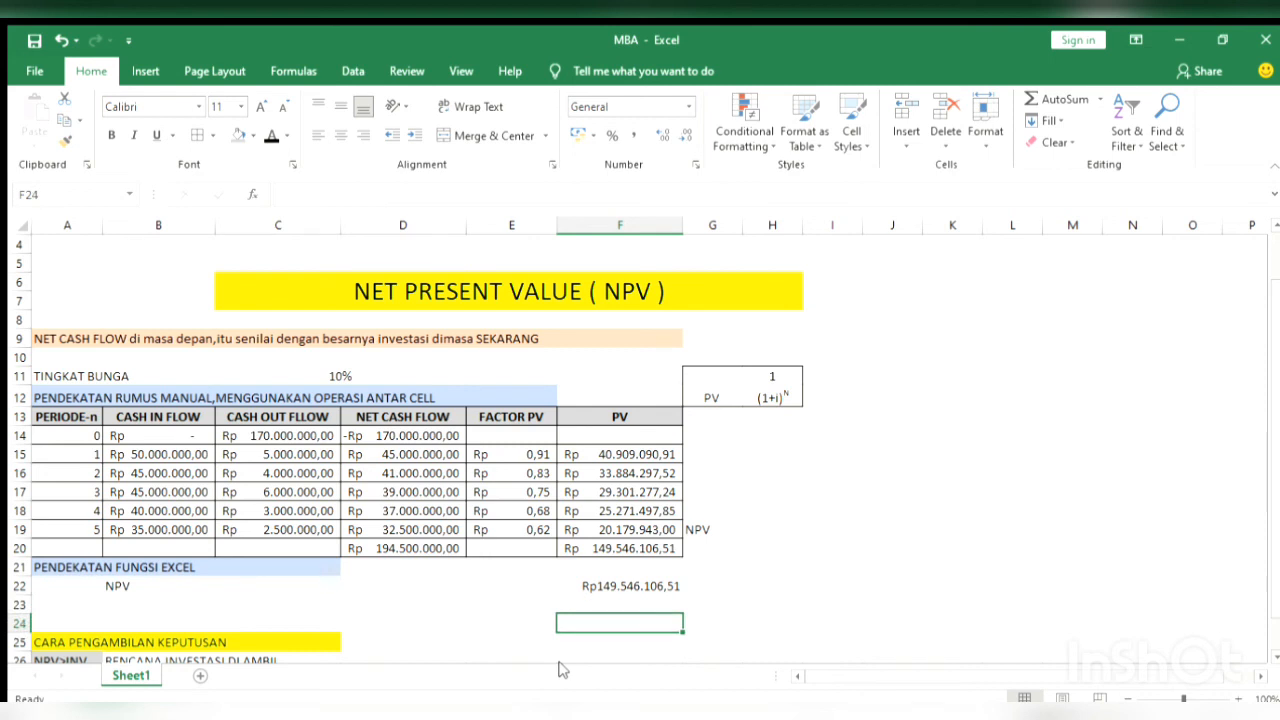
{"action": "key", "text": "Down"}
{"action": "key", "text": "Down"}
{"action": "key", "text": "Down"}
{"action": "key", "text": "Down"}
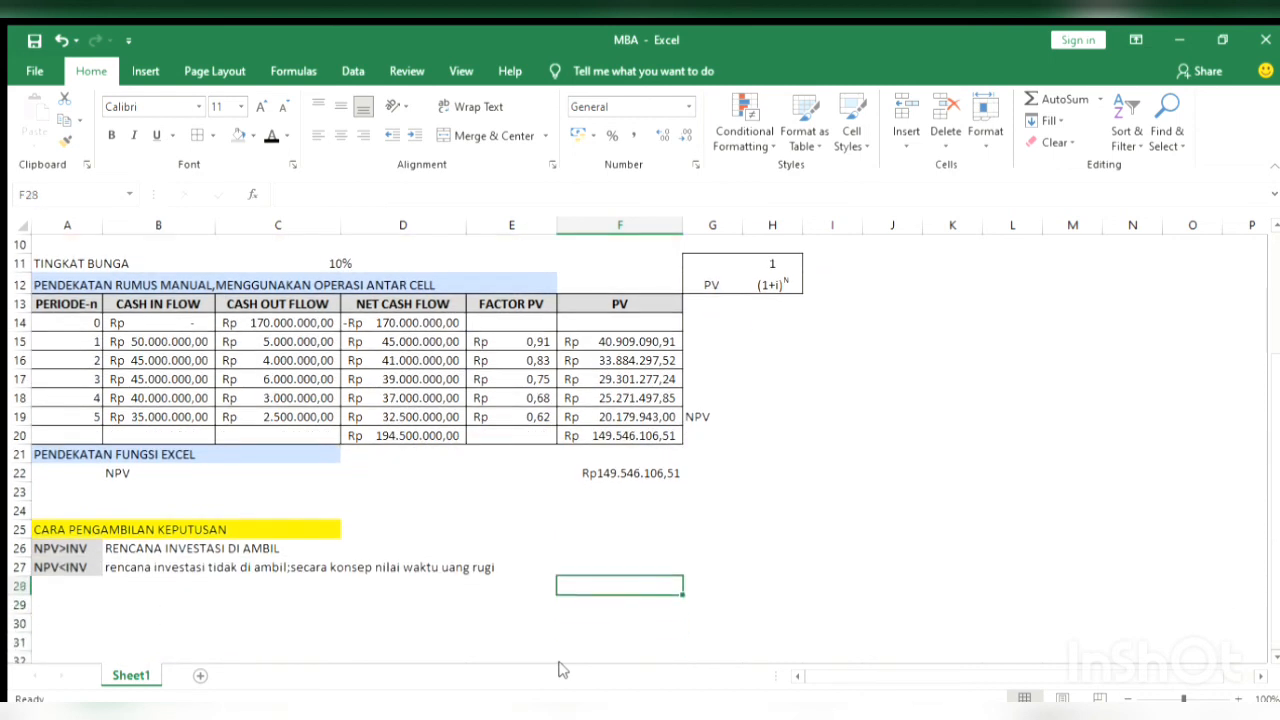